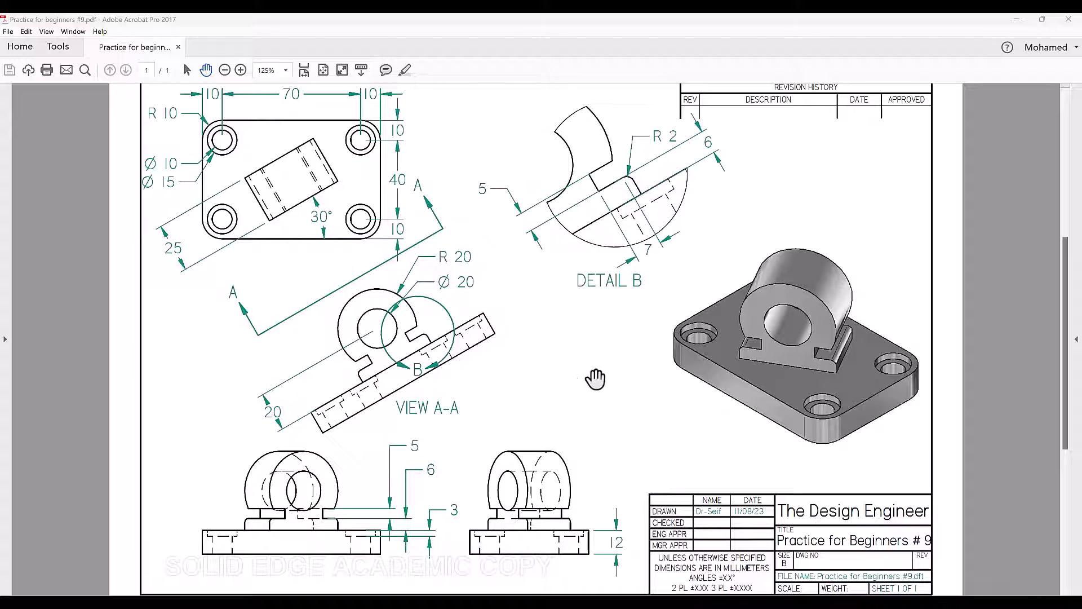
Step: Switch to Solid Edge and create a new part document from the ANSI Metric part template
key(alt+Tab)
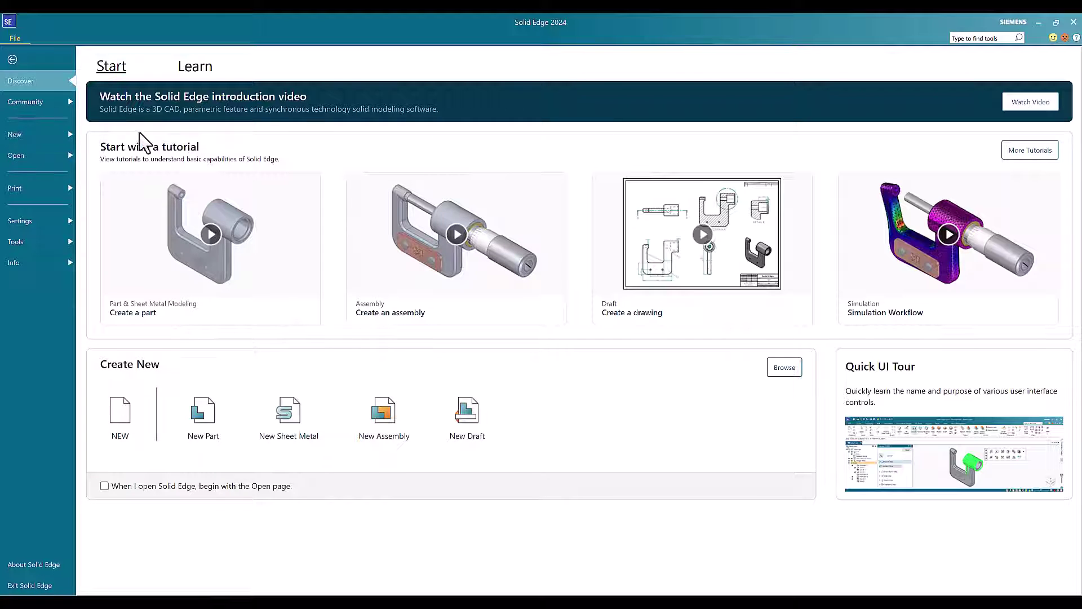
click(19, 134)
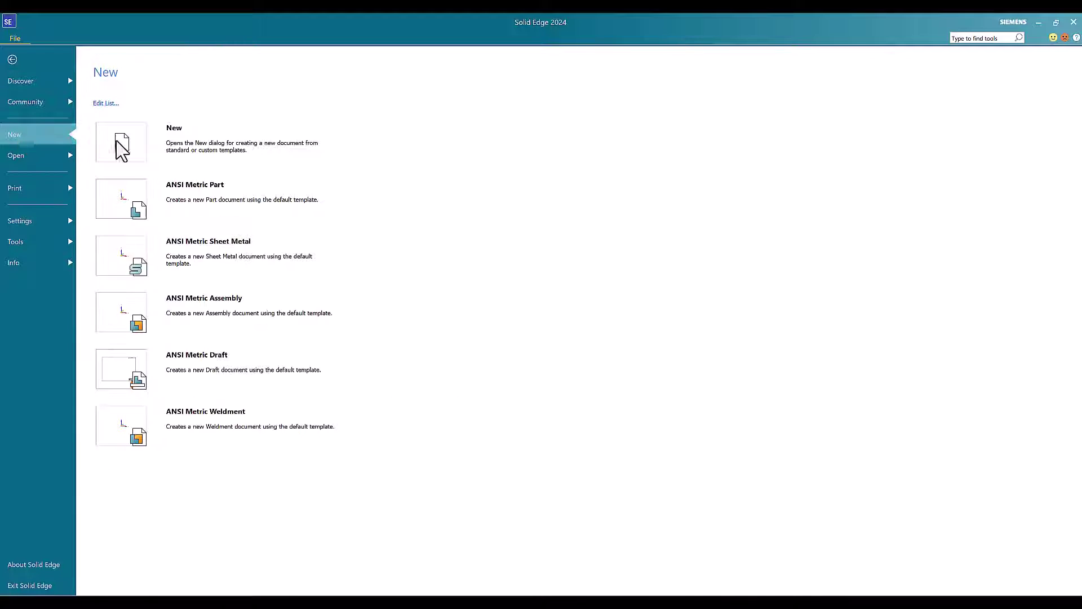
click(172, 151)
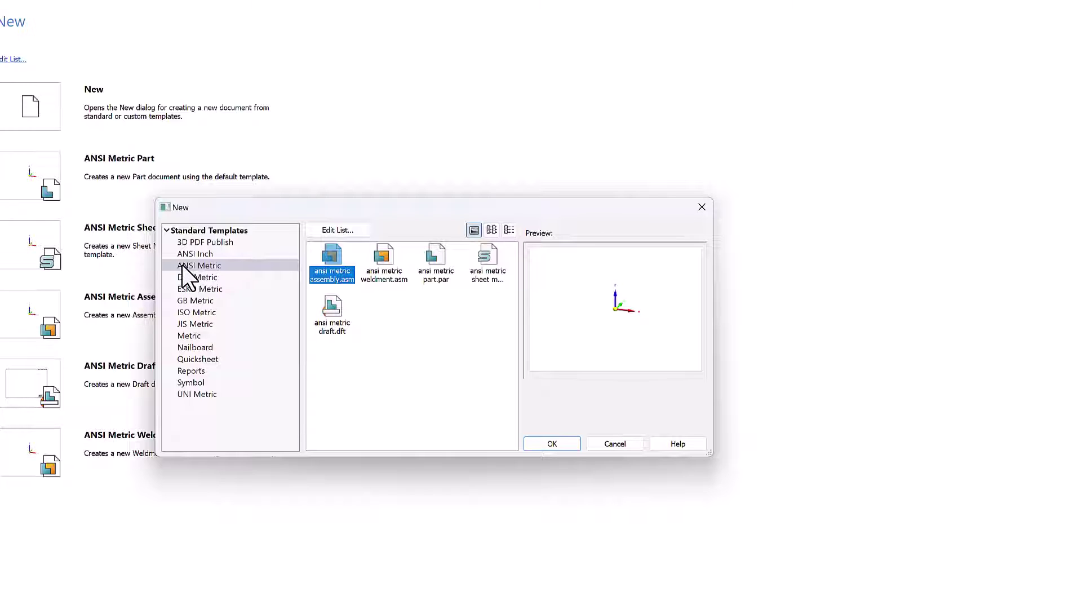
click(436, 263)
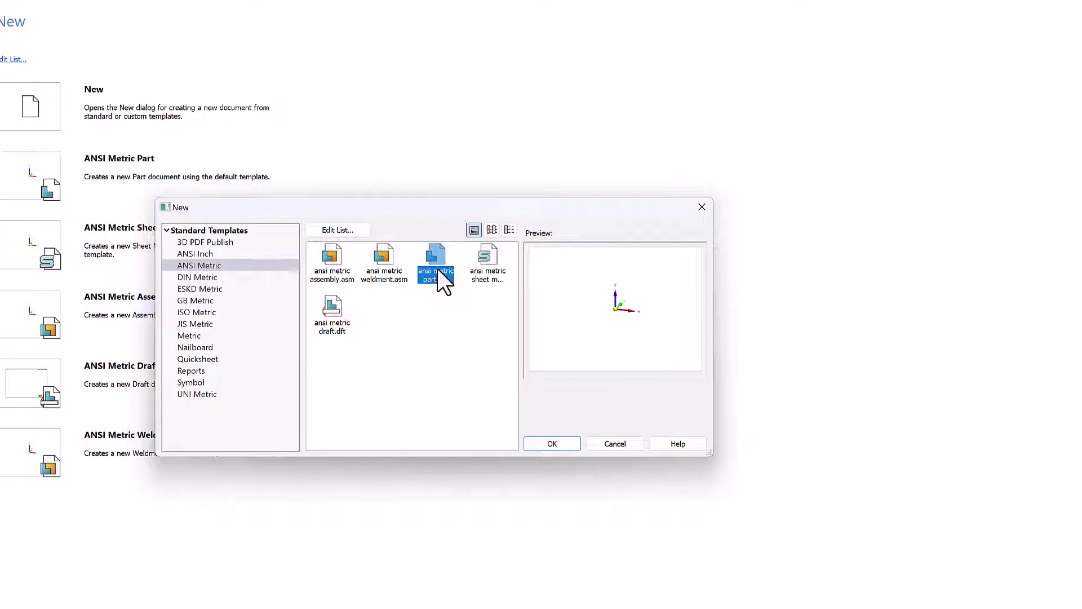
click(554, 444)
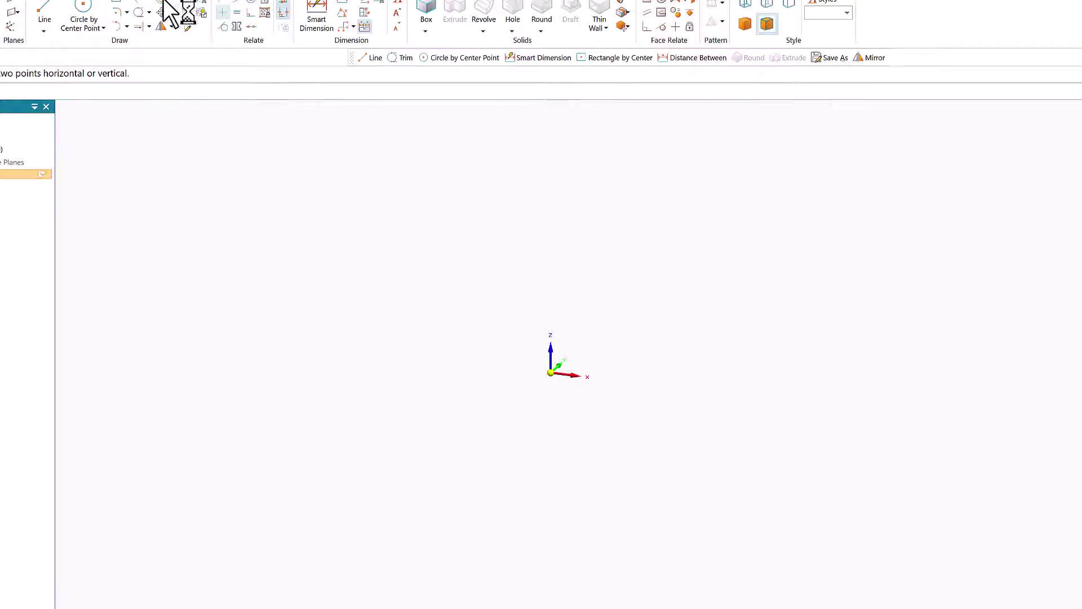
Step: Draw a 90 mm by 60 mm rectangle by center on the horizontal XY plane, centred on the origin
click(116, 3)
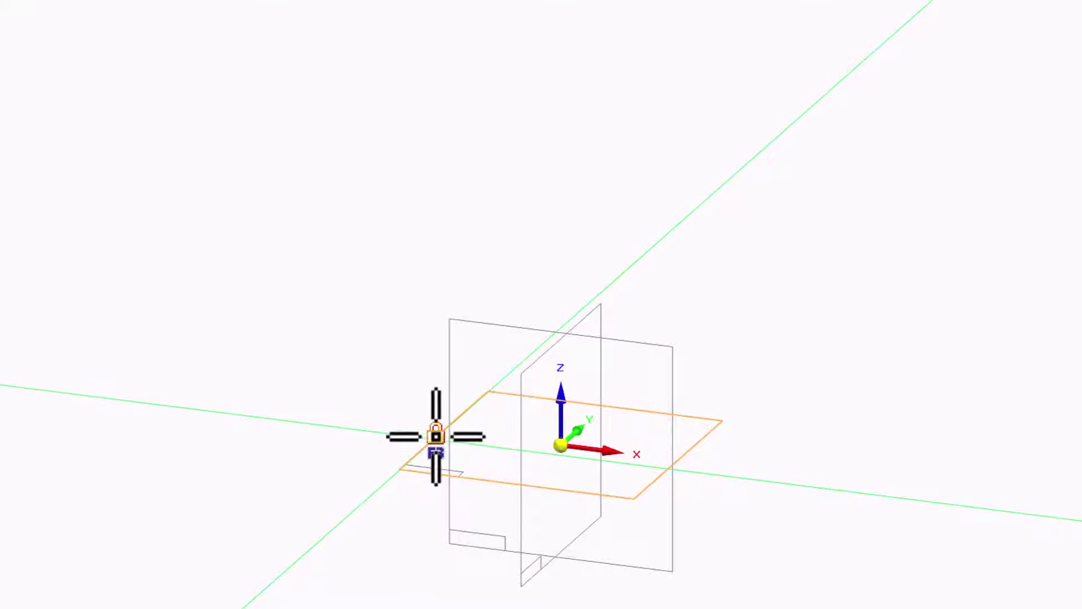
click(442, 433)
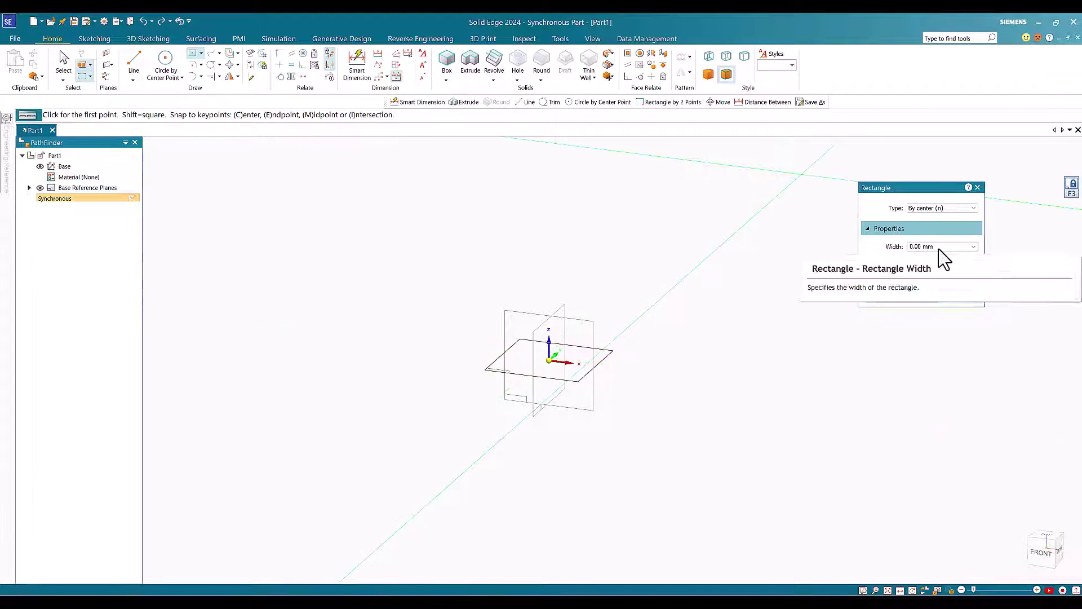
click(939, 248)
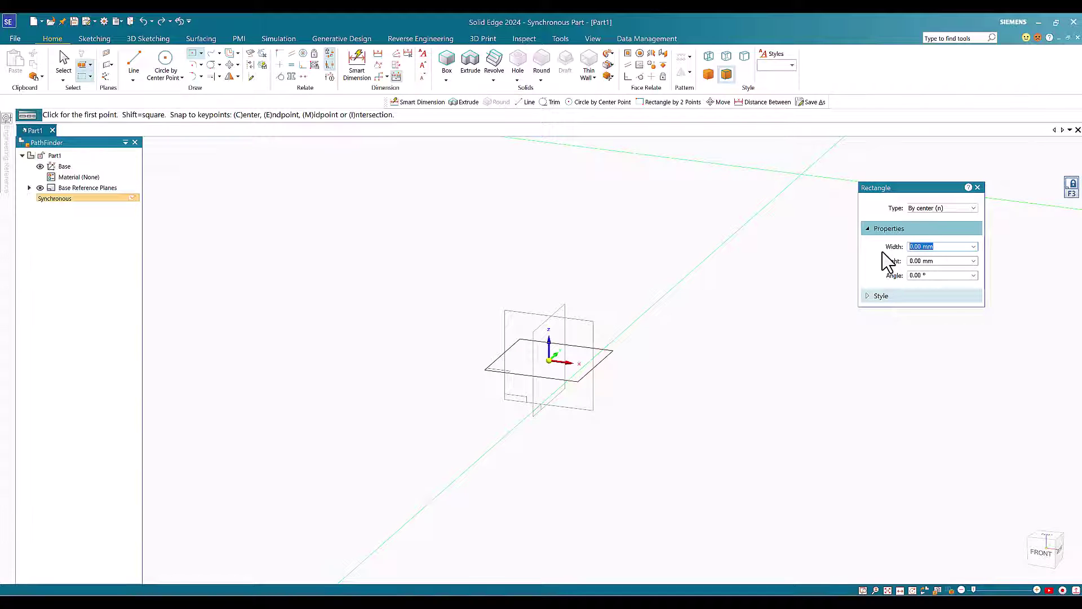
text(90)
key(Return)
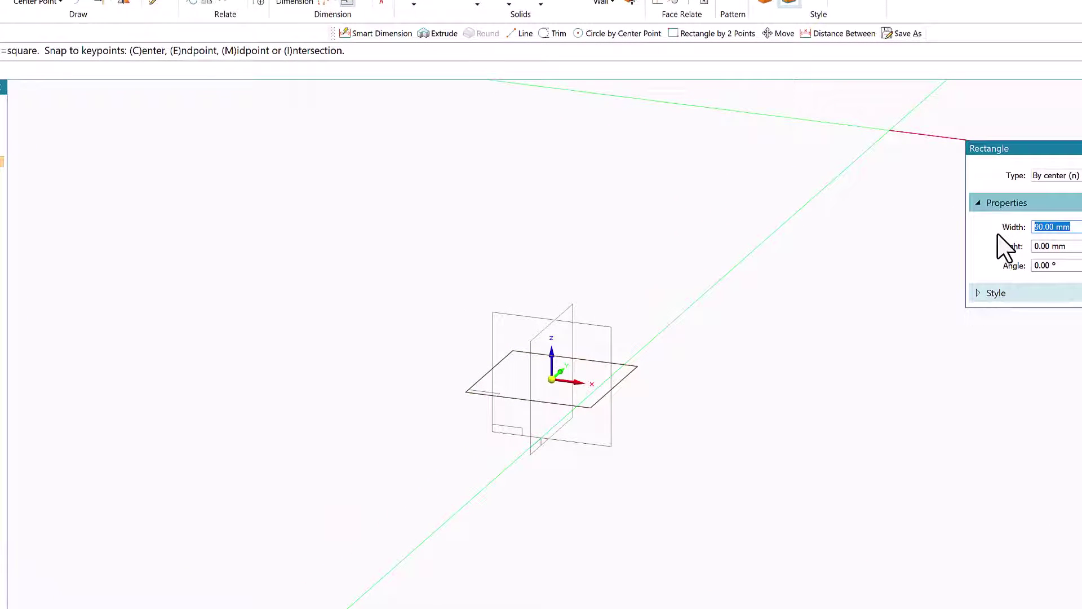
click(1041, 246)
text(60)
key(Return)
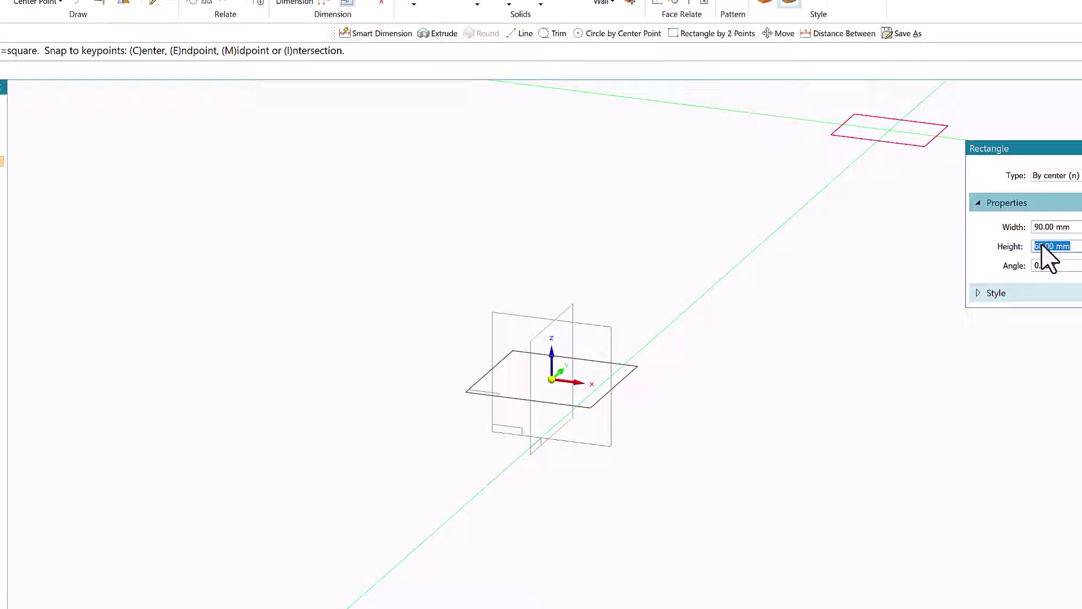
click(1046, 265)
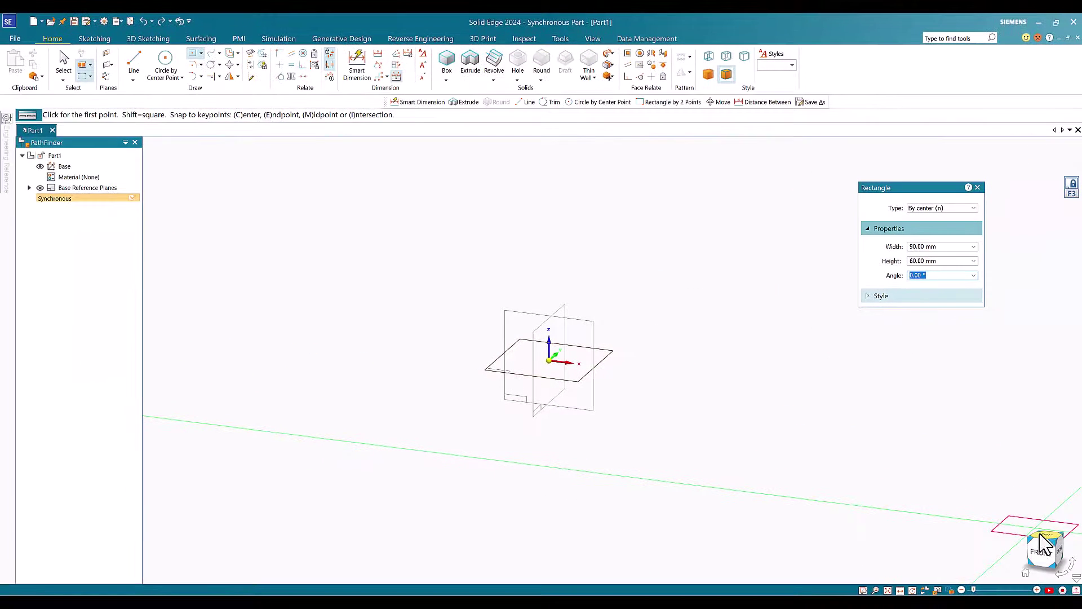
click(1047, 537)
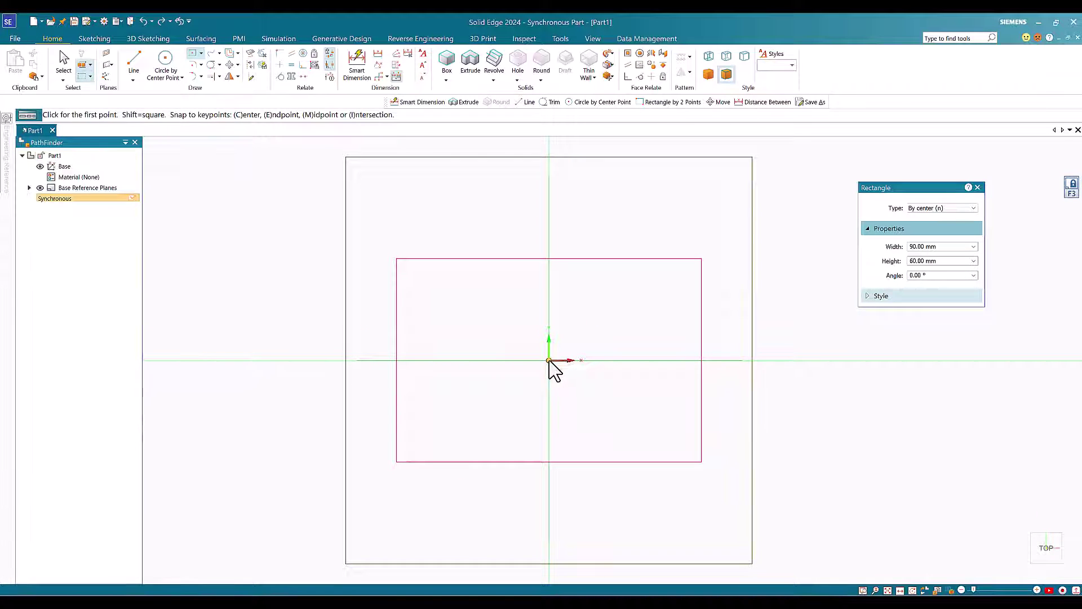
click(550, 361)
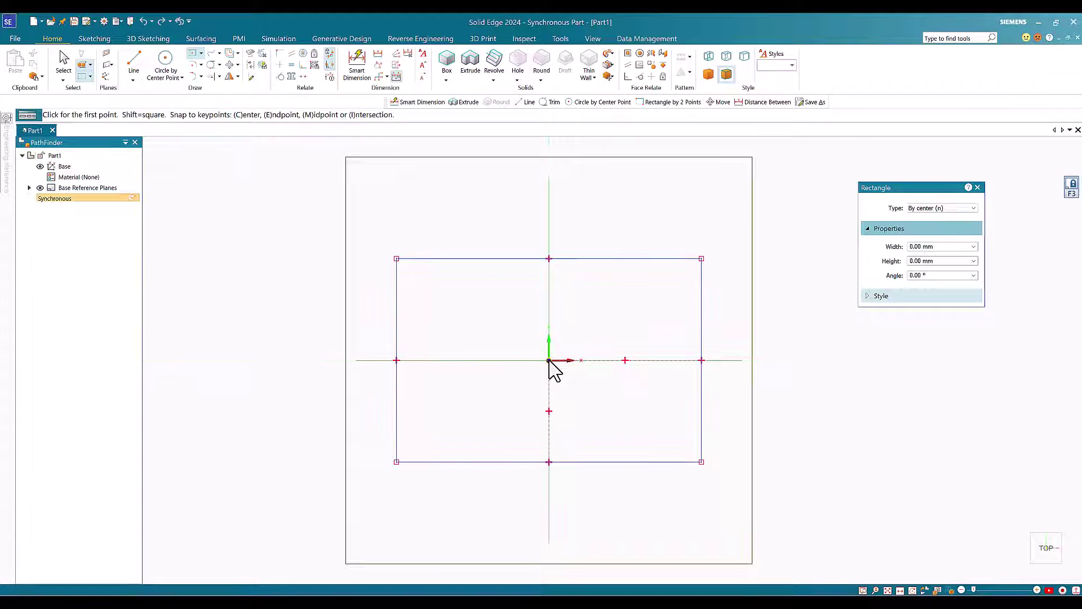
click(550, 360)
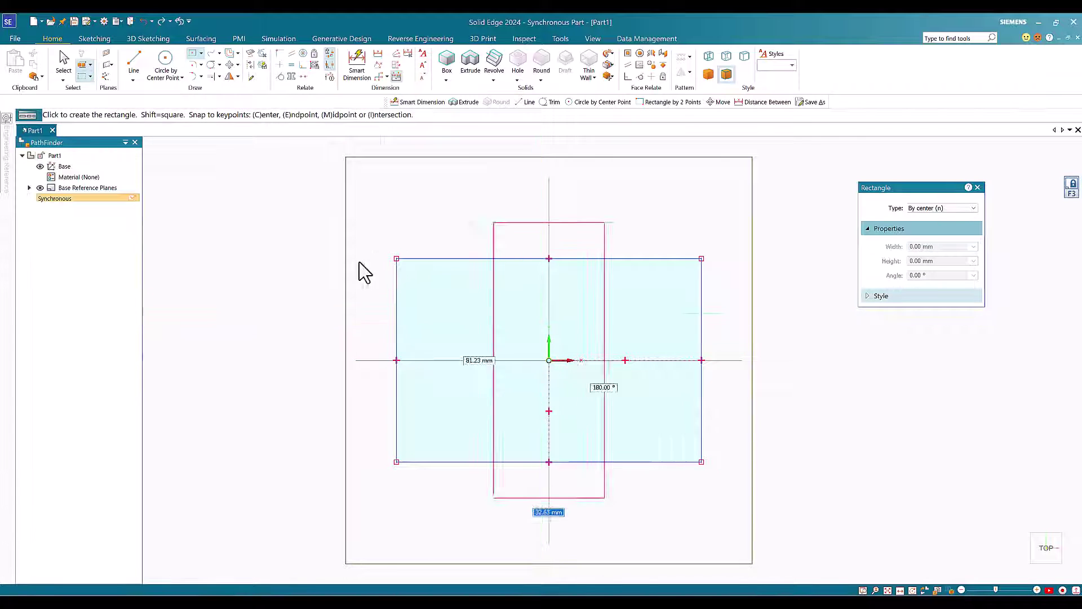
key(Escape)
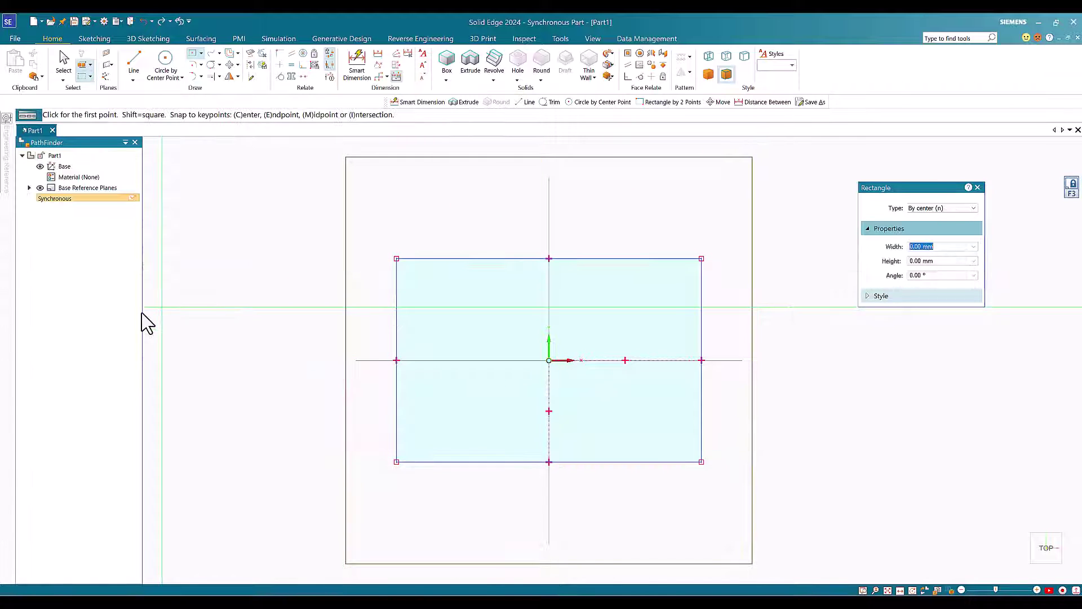
key(Escape)
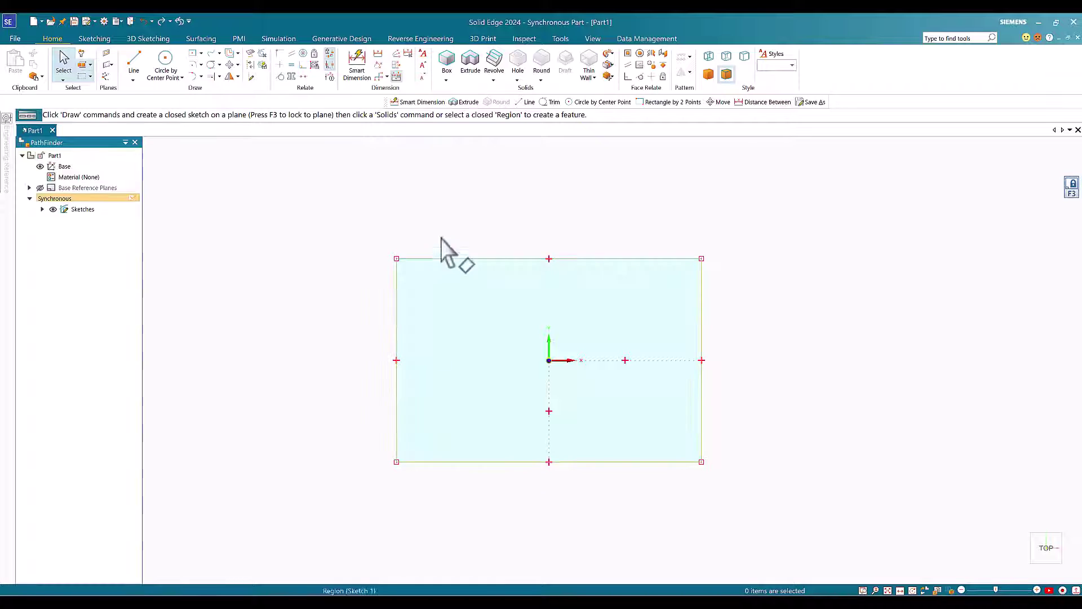
Step: Dimension the rectangle's right vertical side and its top horizontal side with Smart Dimension
click(357, 65)
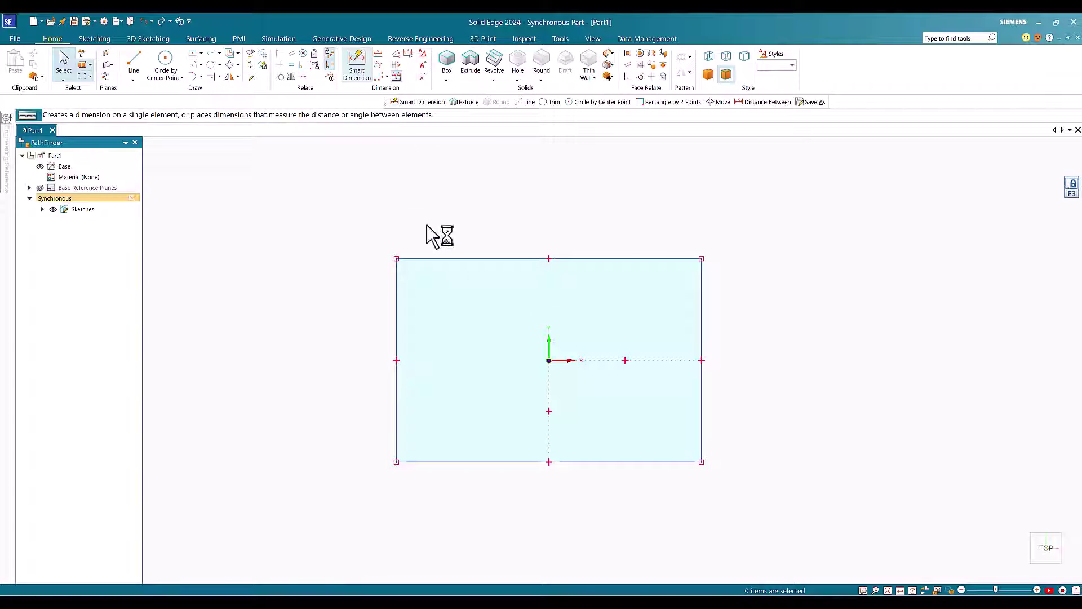
click(702, 355)
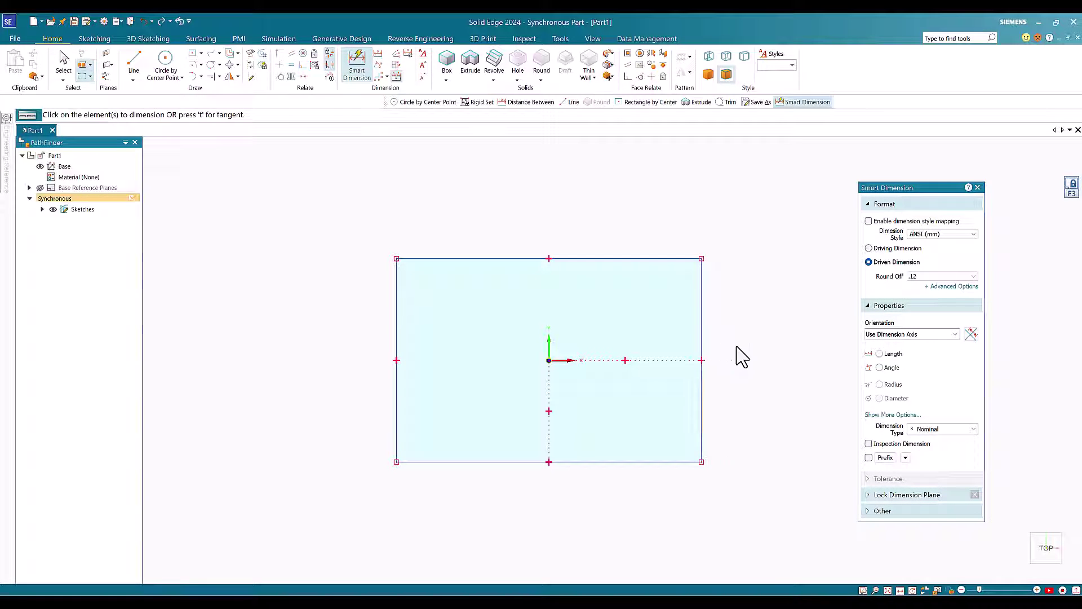
click(788, 358)
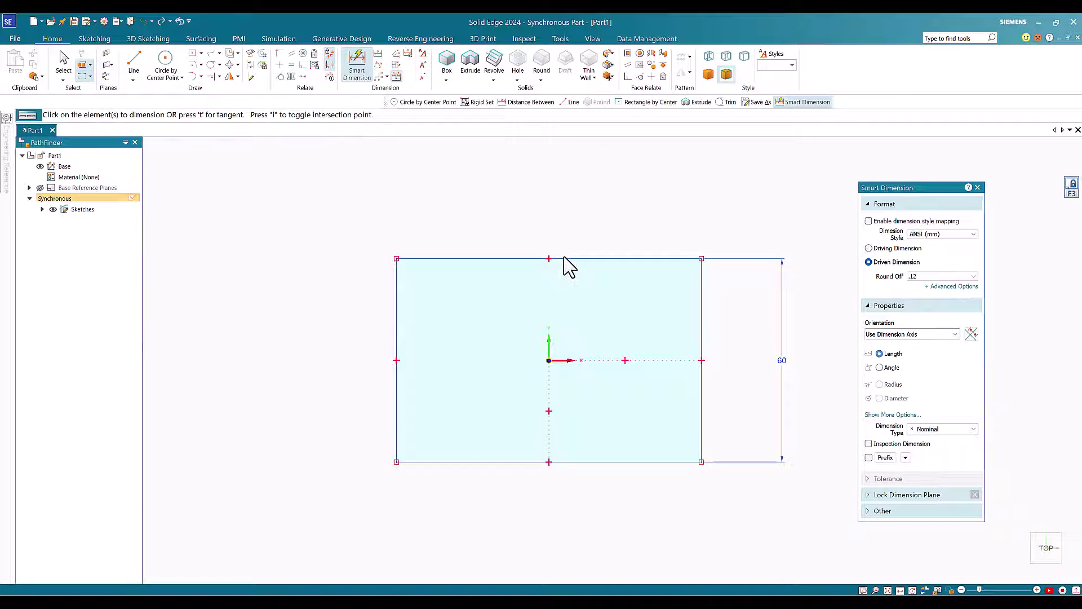
click(565, 258)
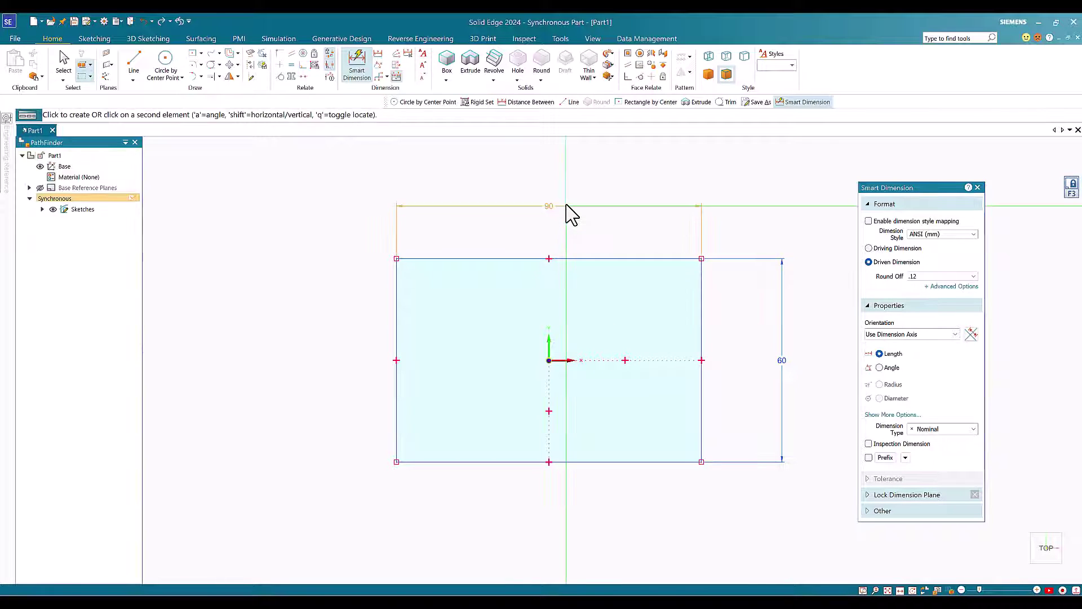
click(567, 193)
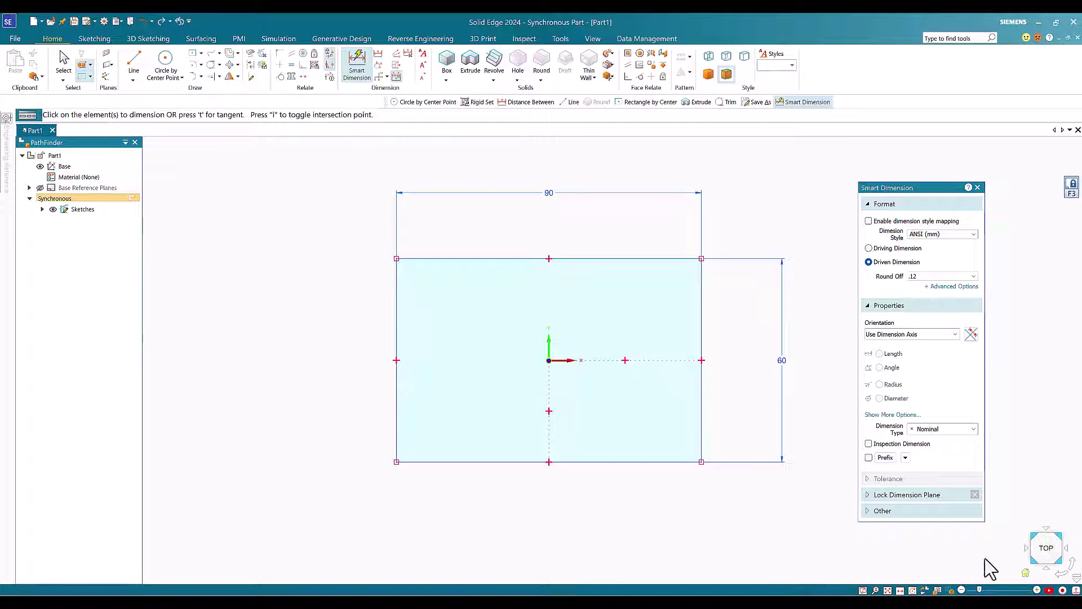
Step: Extrude the rectangular region 12 mm downward to form the base plate
click(1025, 573)
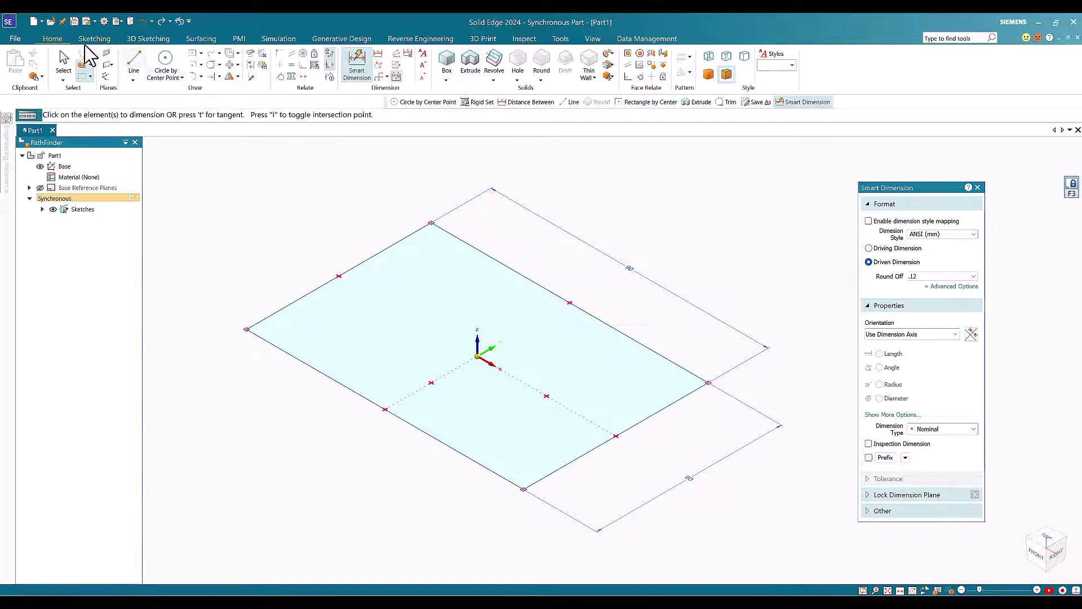
click(64, 63)
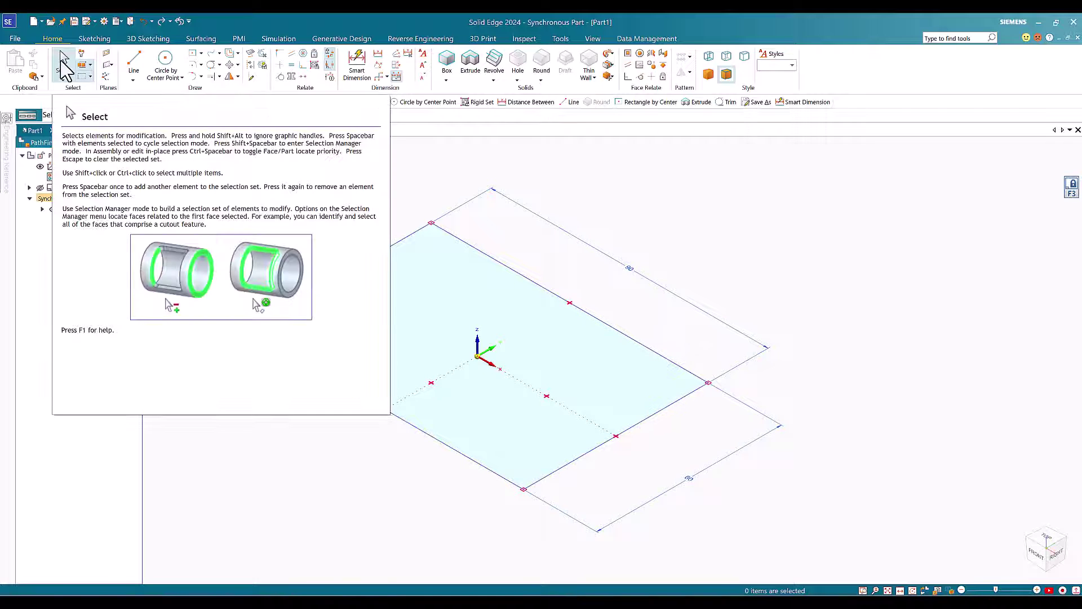
click(373, 333)
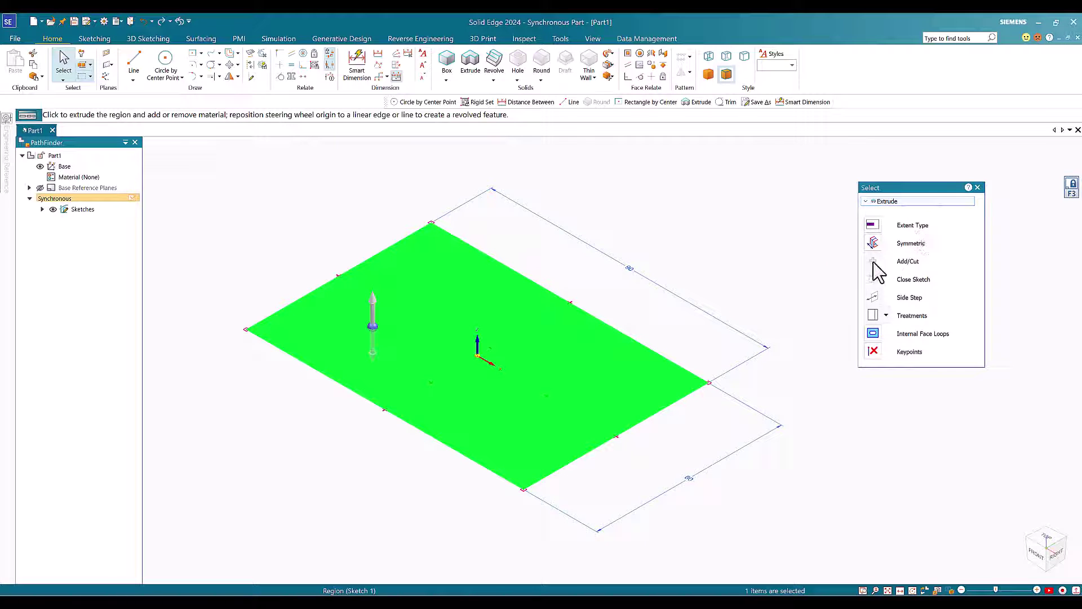
click(372, 353)
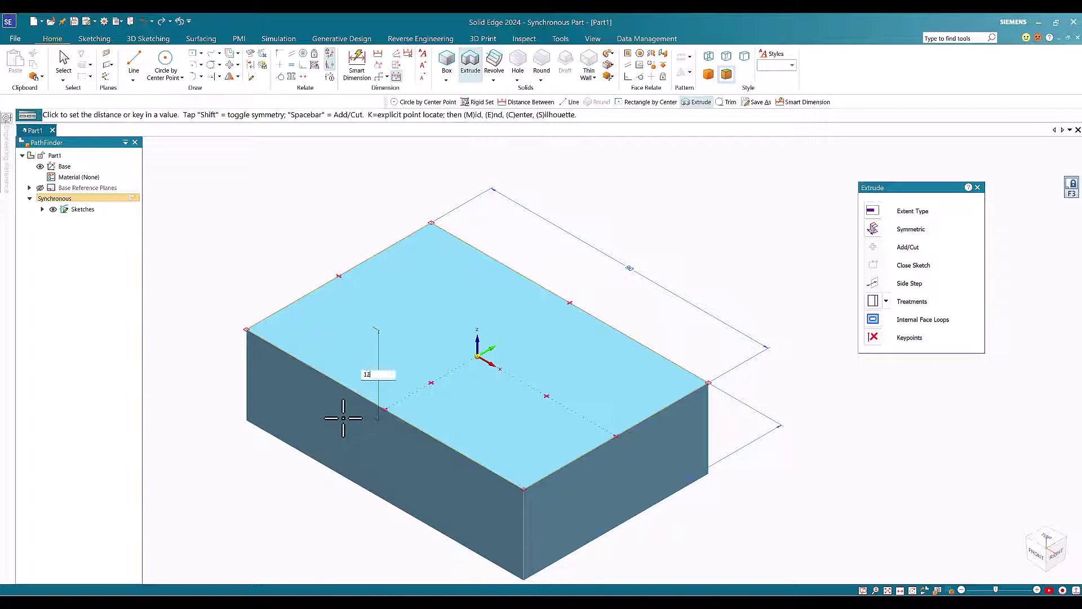
key(Return)
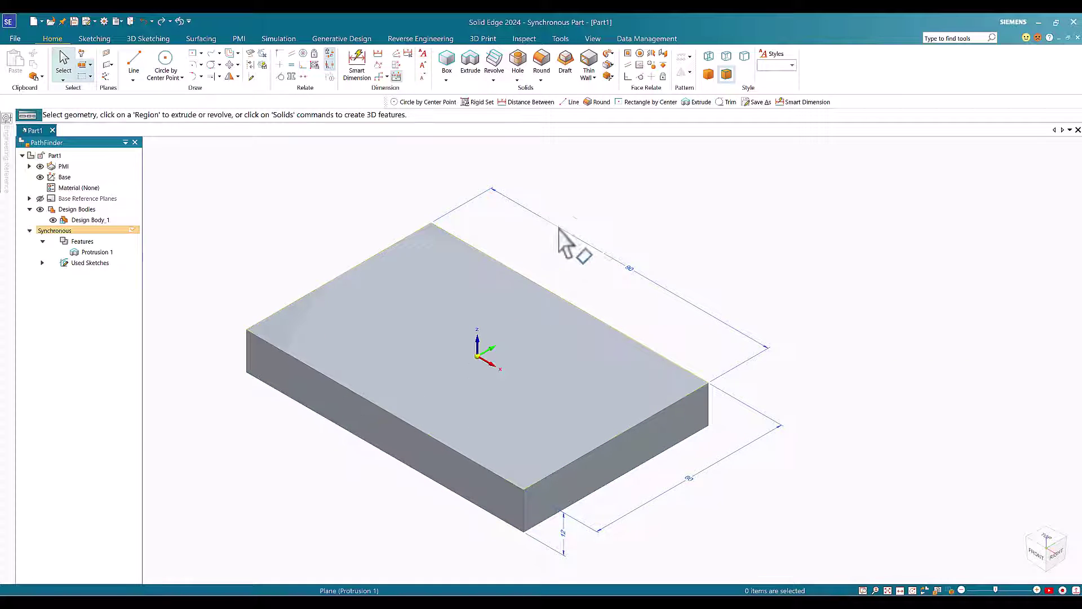
Step: Round the four vertical corner edges of the base plate with a 10 mm radius
click(542, 63)
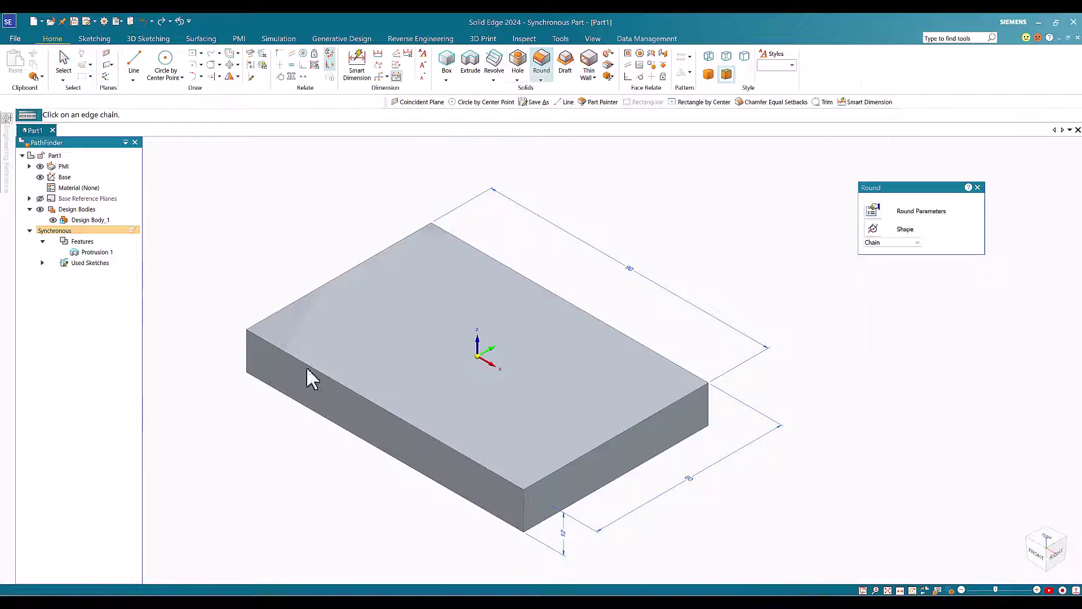
click(524, 516)
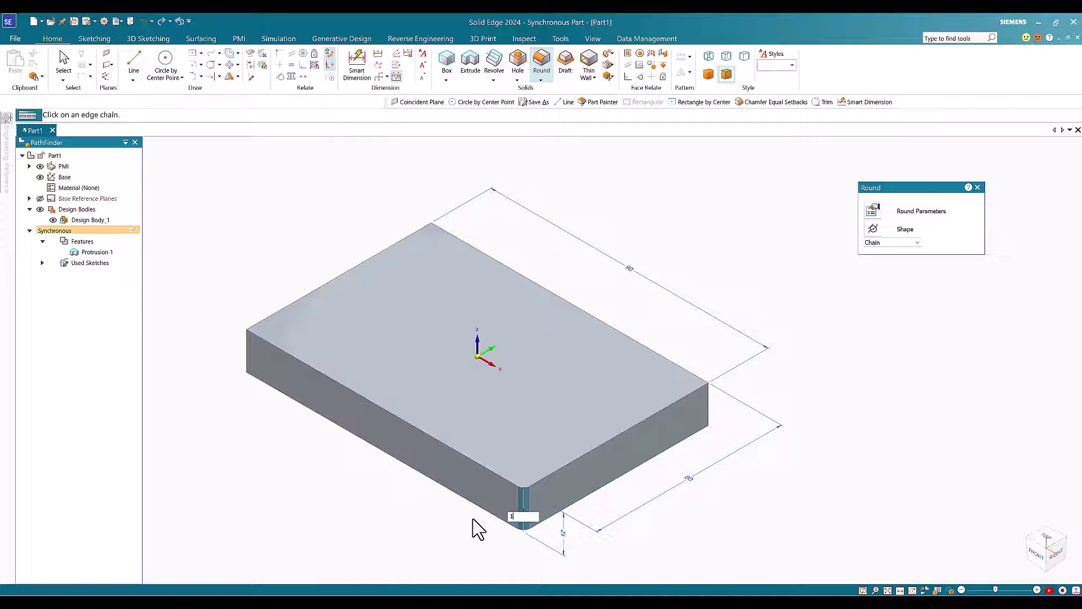
key(Return)
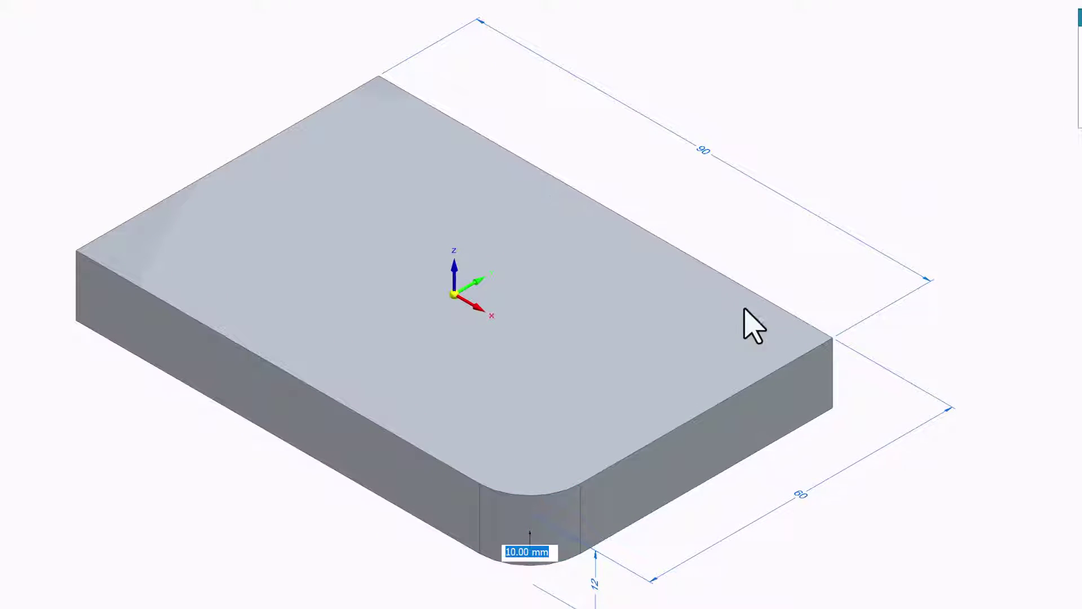
right_click(833, 389)
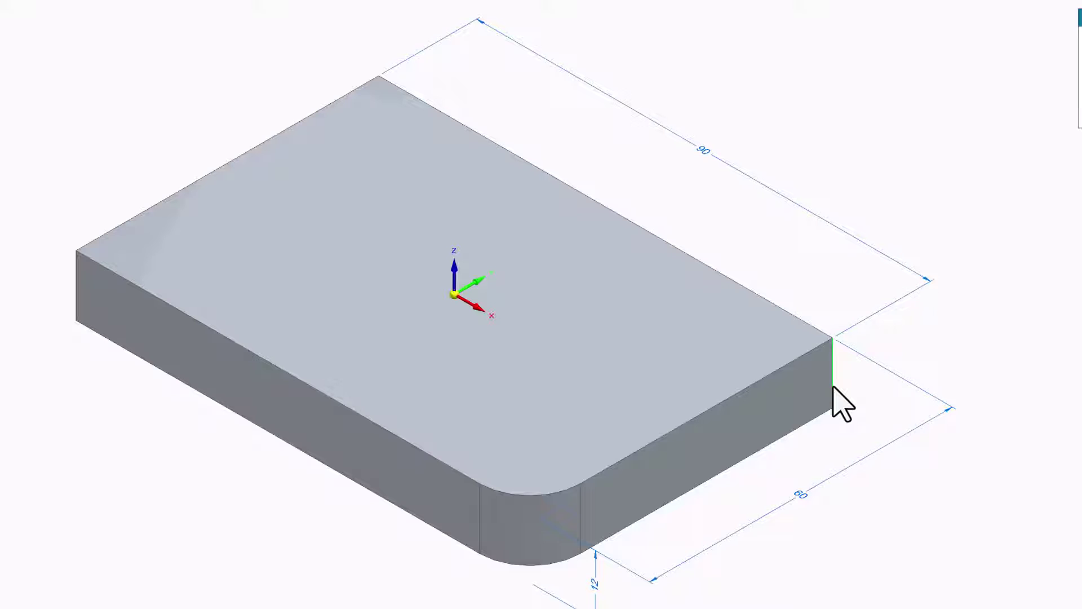
click(833, 389)
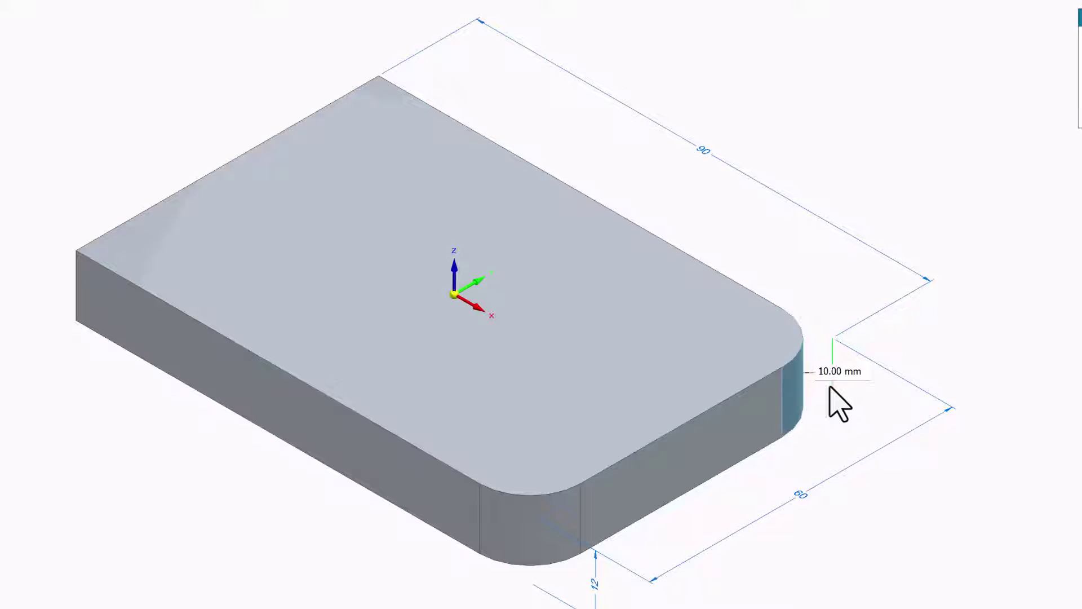
click(77, 285)
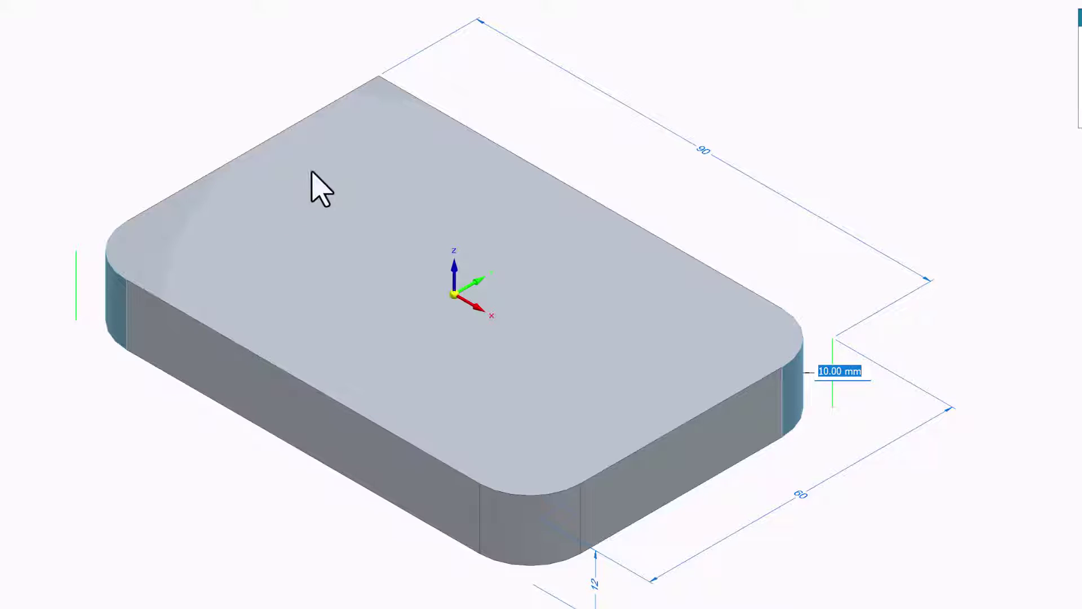
click(379, 128)
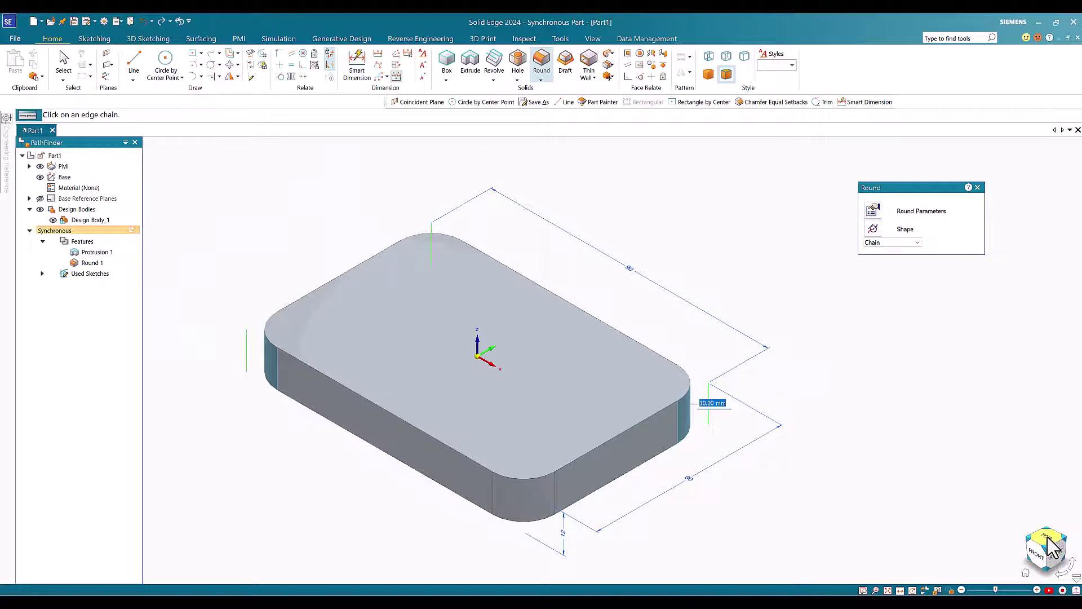
Step: Draw 10 mm and 15 mm diameter circles on the plate's top face, both centred on the rear-right corner round's centre
click(1047, 538)
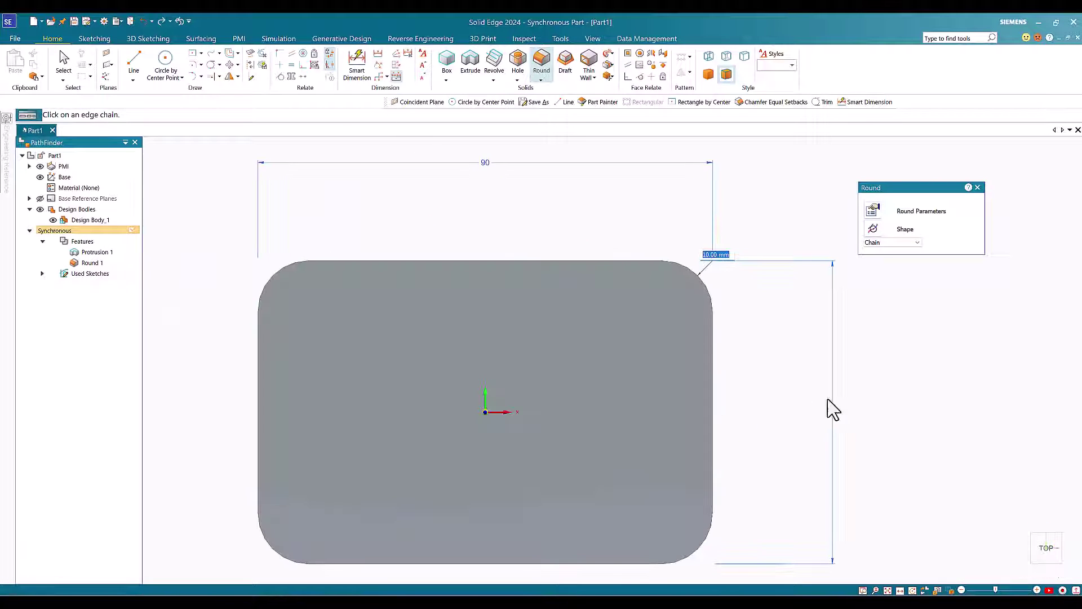
click(165, 63)
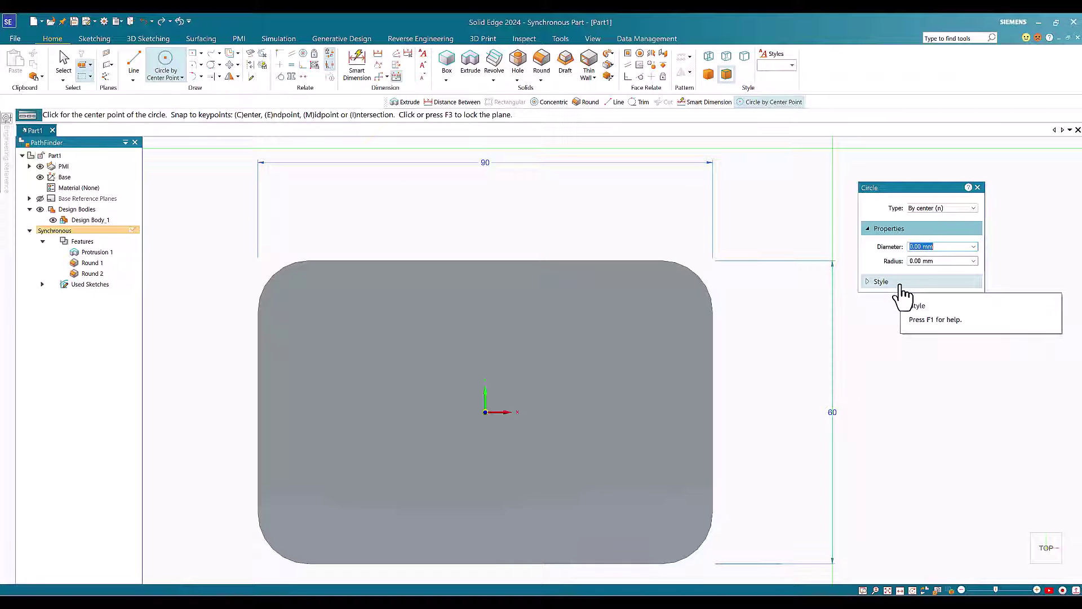
text(1)
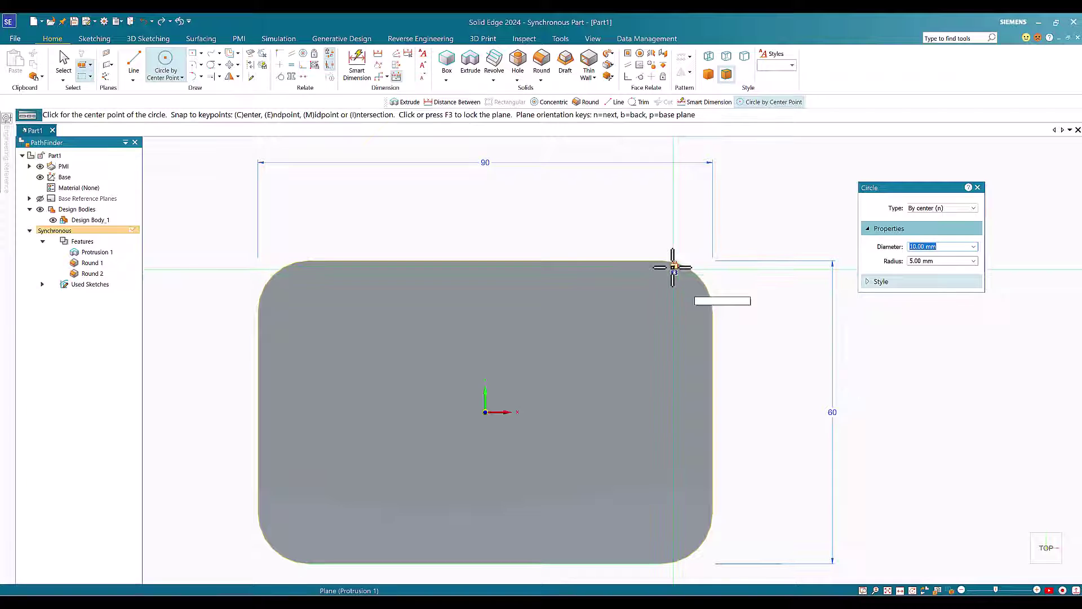
key(F3)
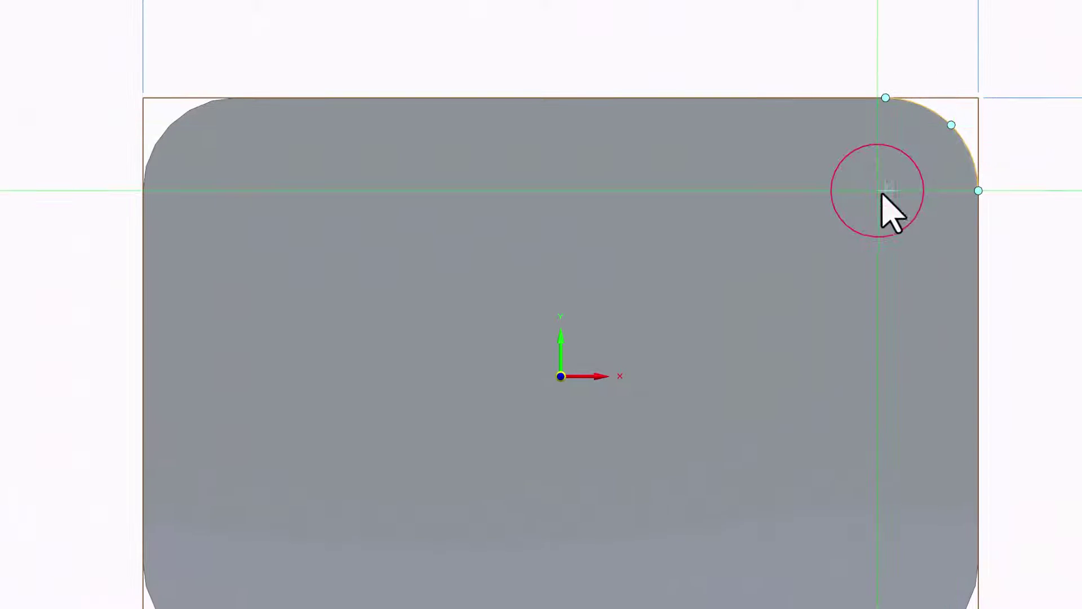
click(885, 191)
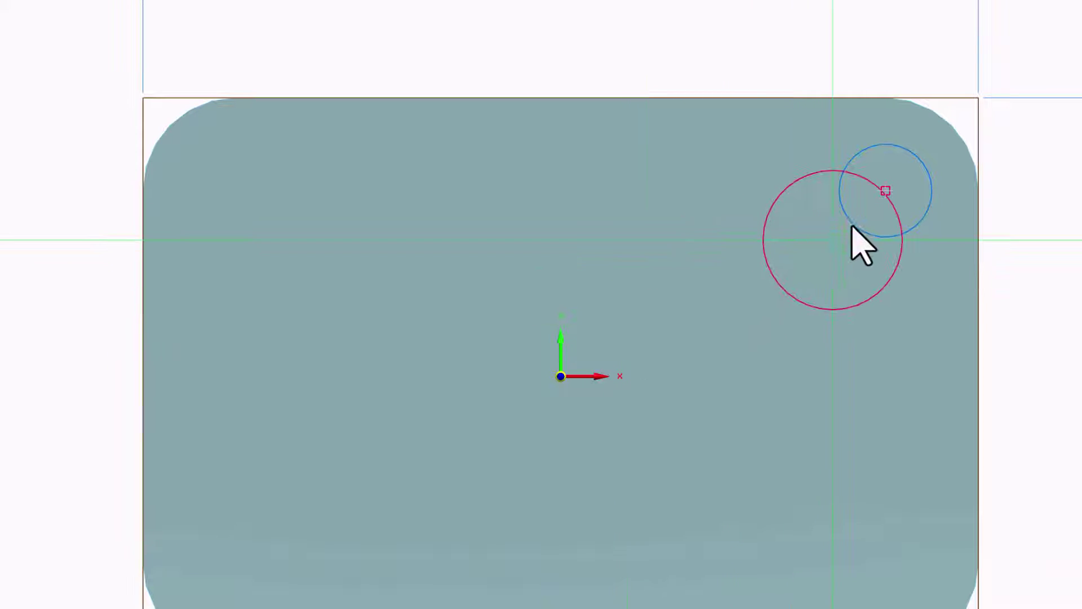
click(885, 191)
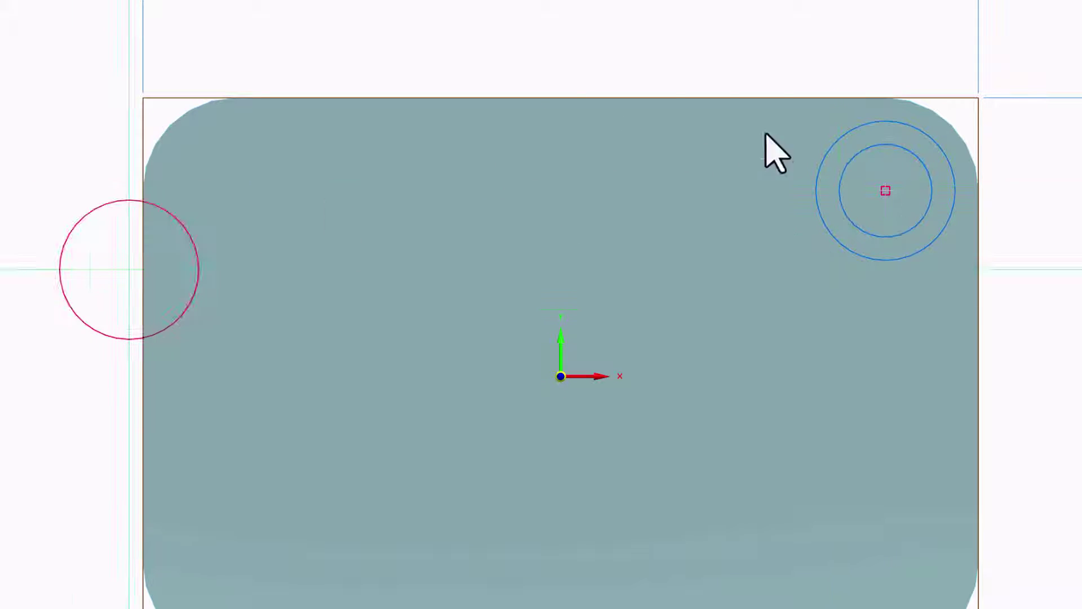
key(ctrl+z)
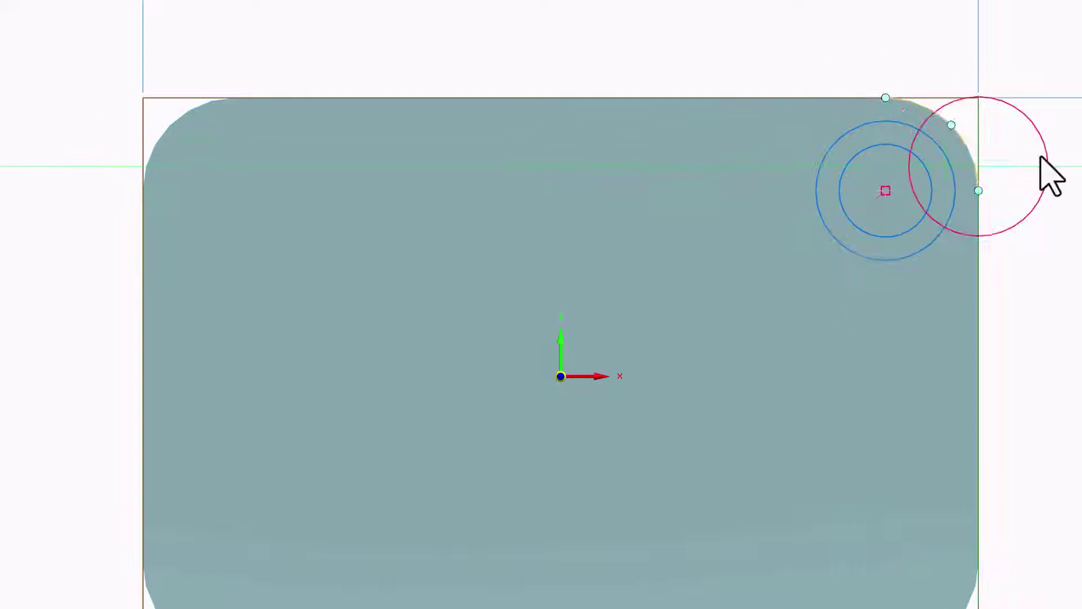
key(ctrl+y)
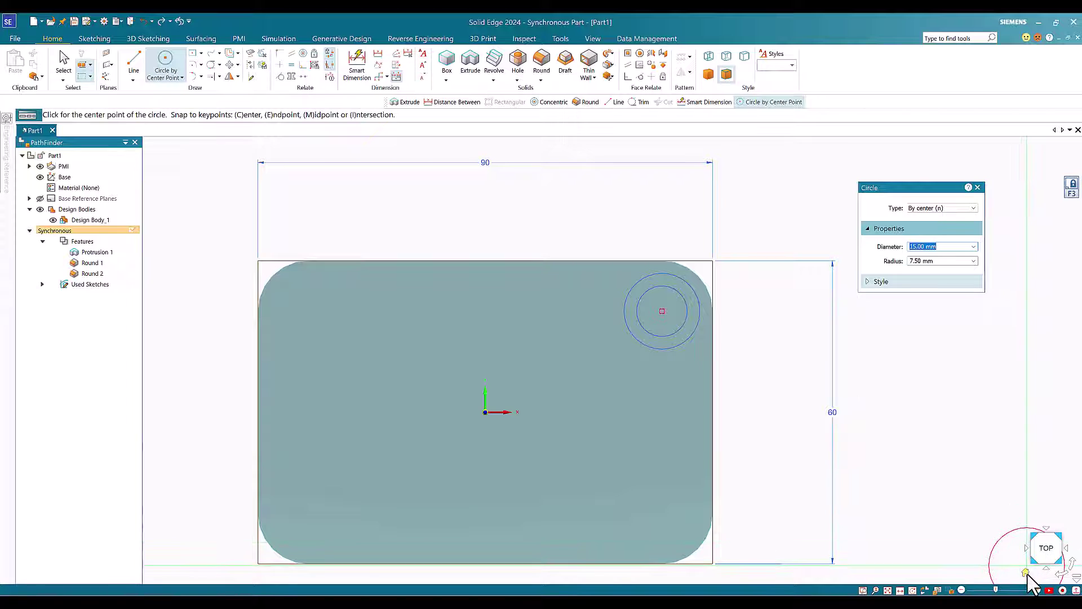
Step: Cut the 10 mm circle down through the full plate thickness with Extrude, using chain selection and the Cut option
click(1025, 572)
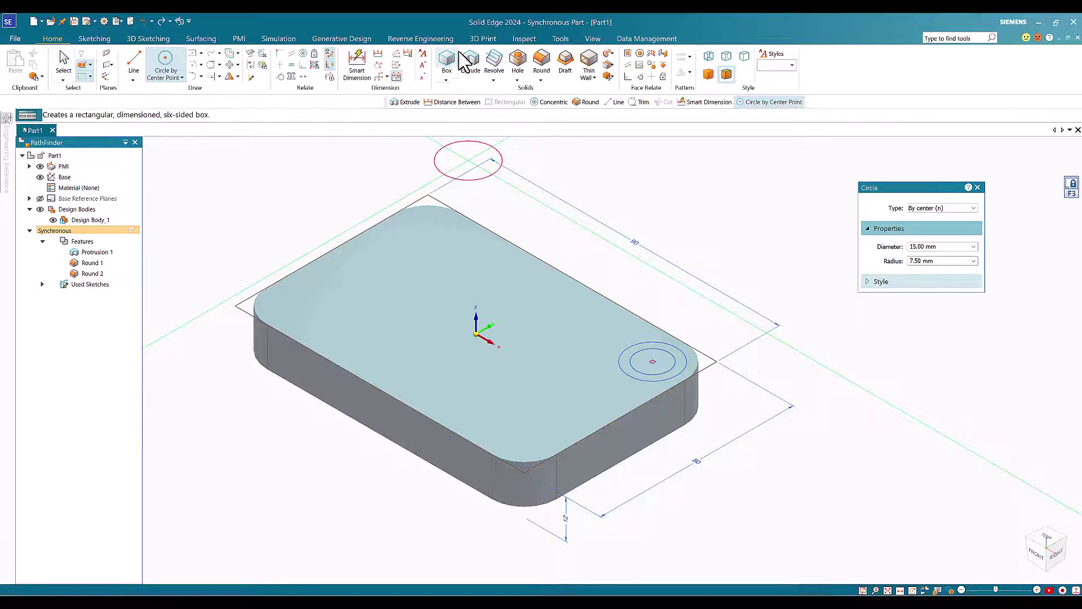
click(475, 71)
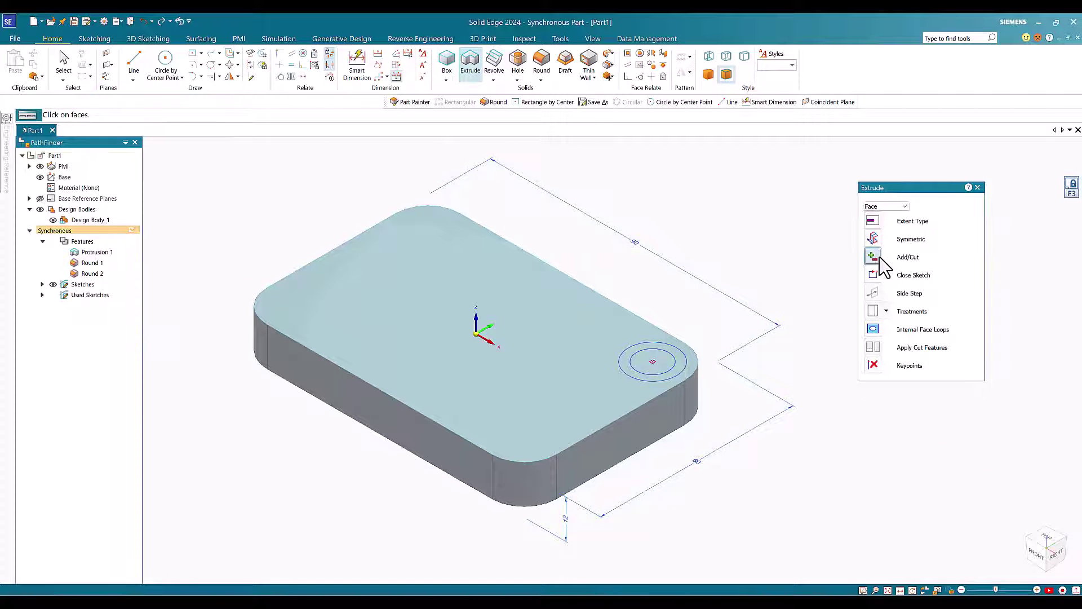
click(872, 292)
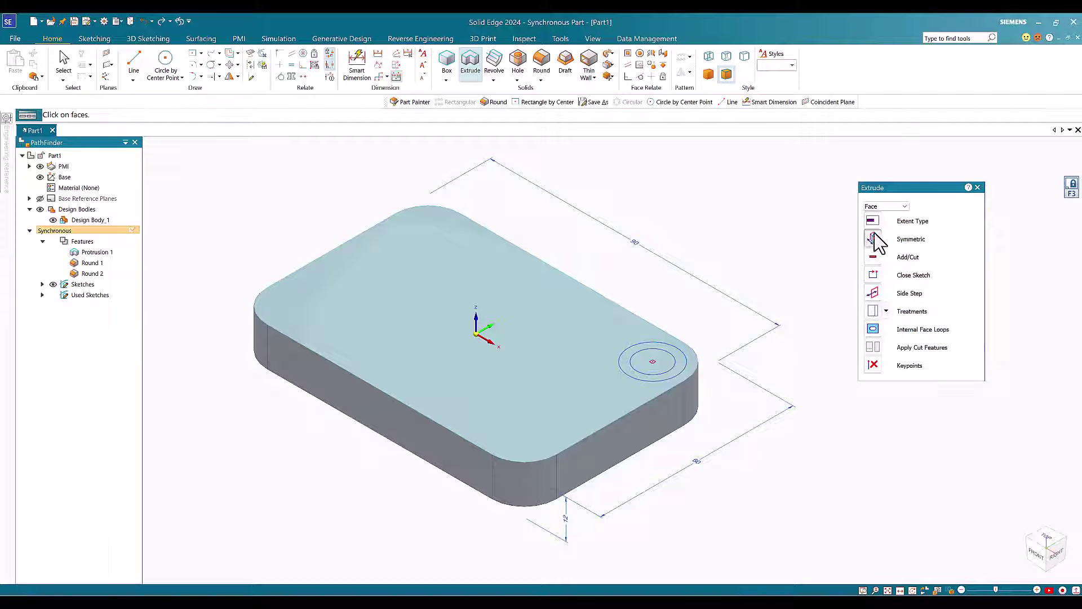
click(905, 207)
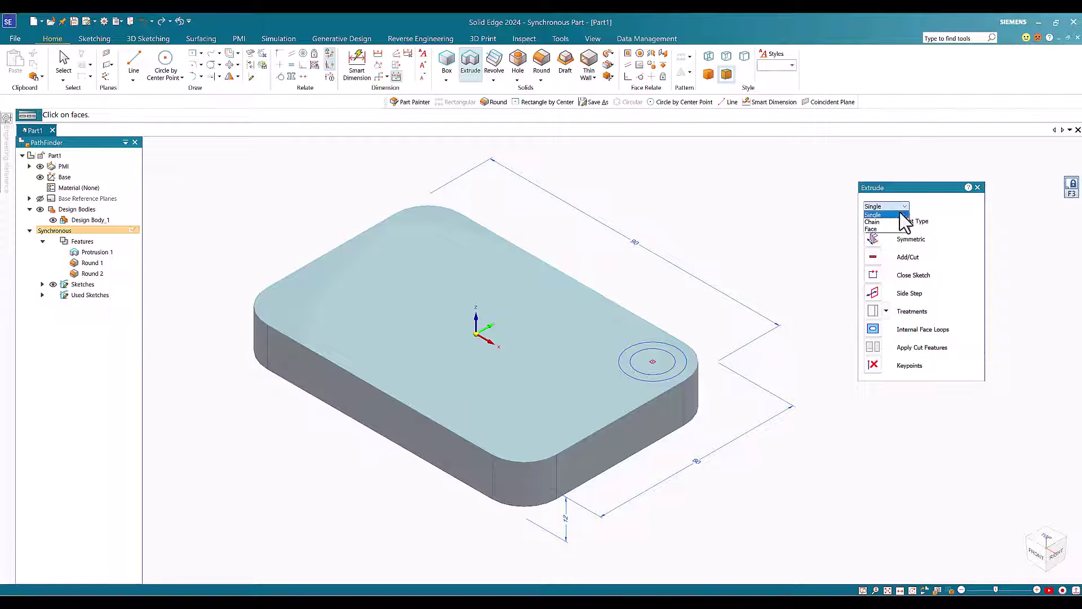
click(873, 222)
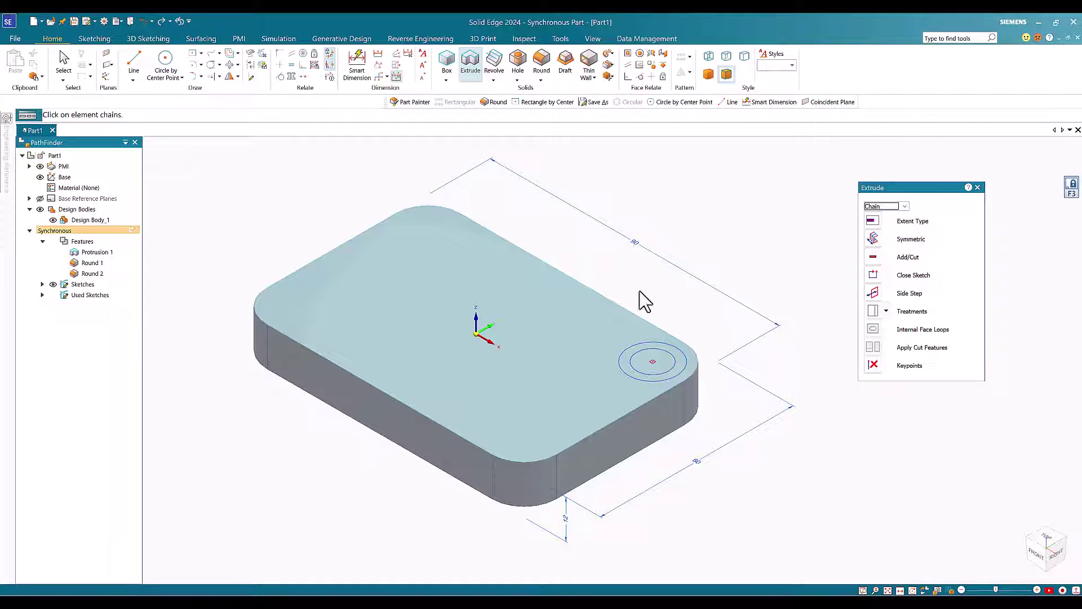
click(641, 372)
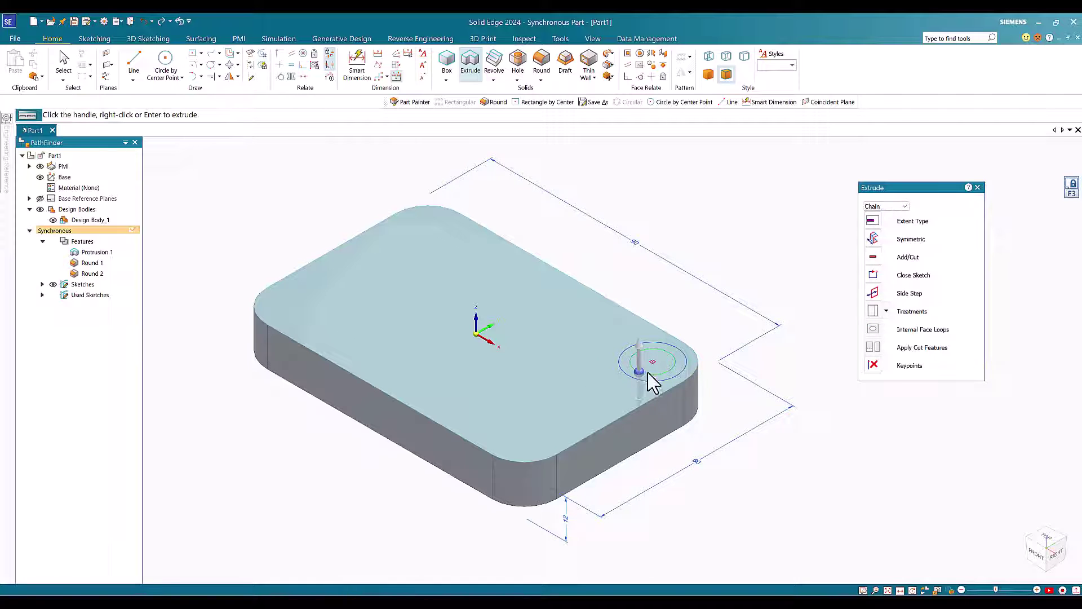
click(638, 392)
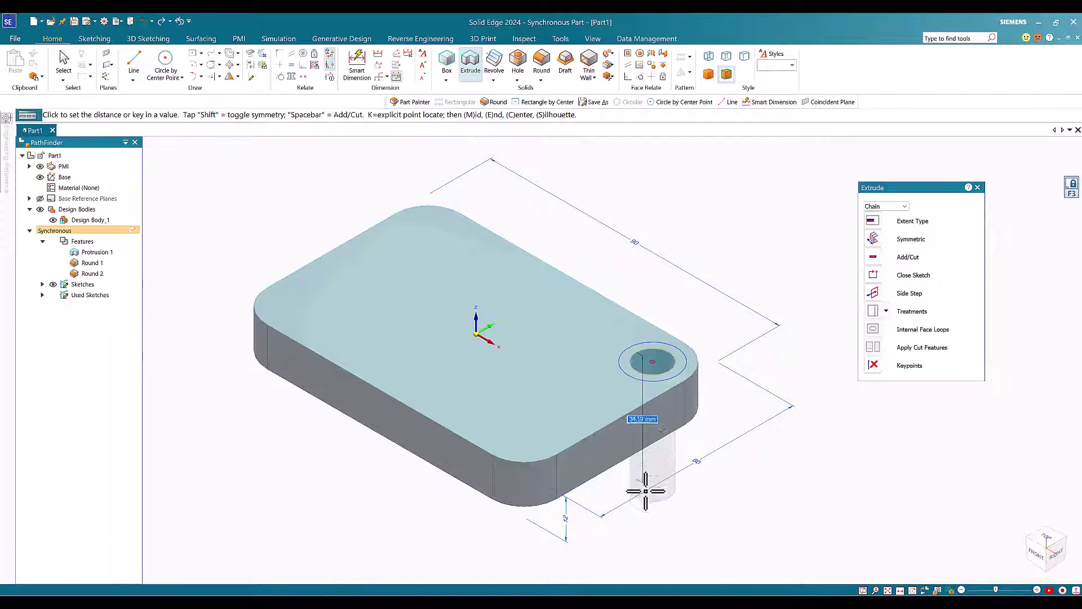
click(644, 485)
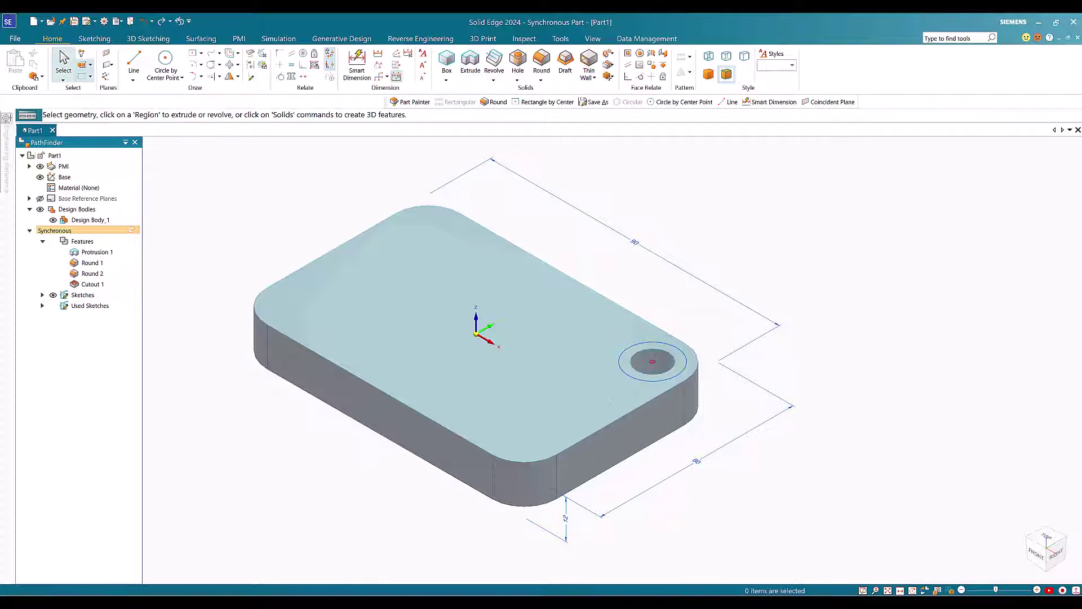
Step: Extrude the 15 mm circle downward as a shallow cut to form a counterbore around the 10 mm hole
mouse_move(872, 499)
middle_down()
mouse_move(868, 533)
mouse_move(874, 502)
middle_up()
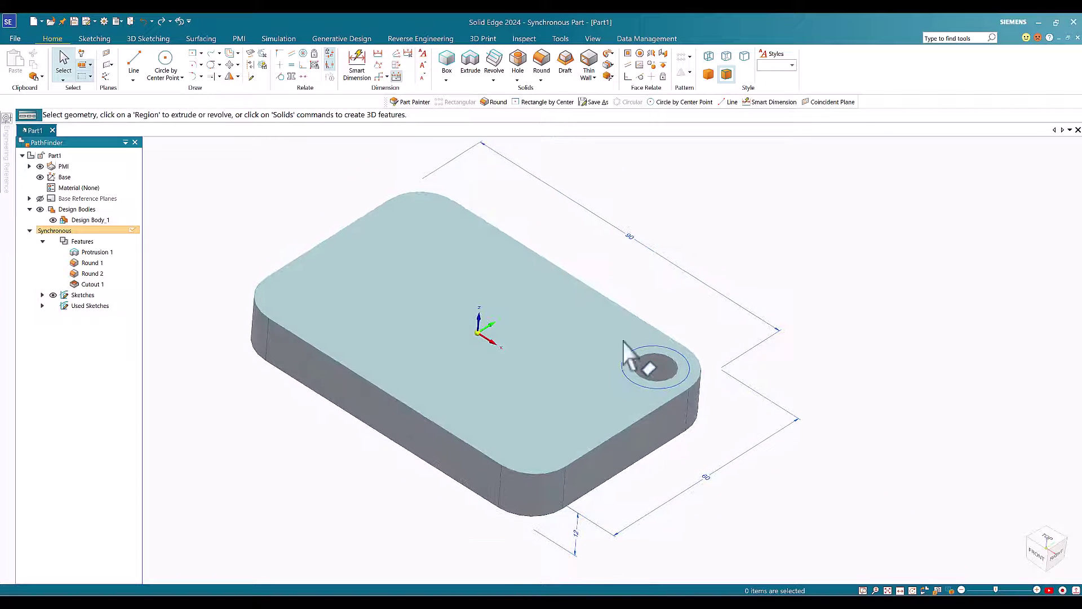
click(470, 65)
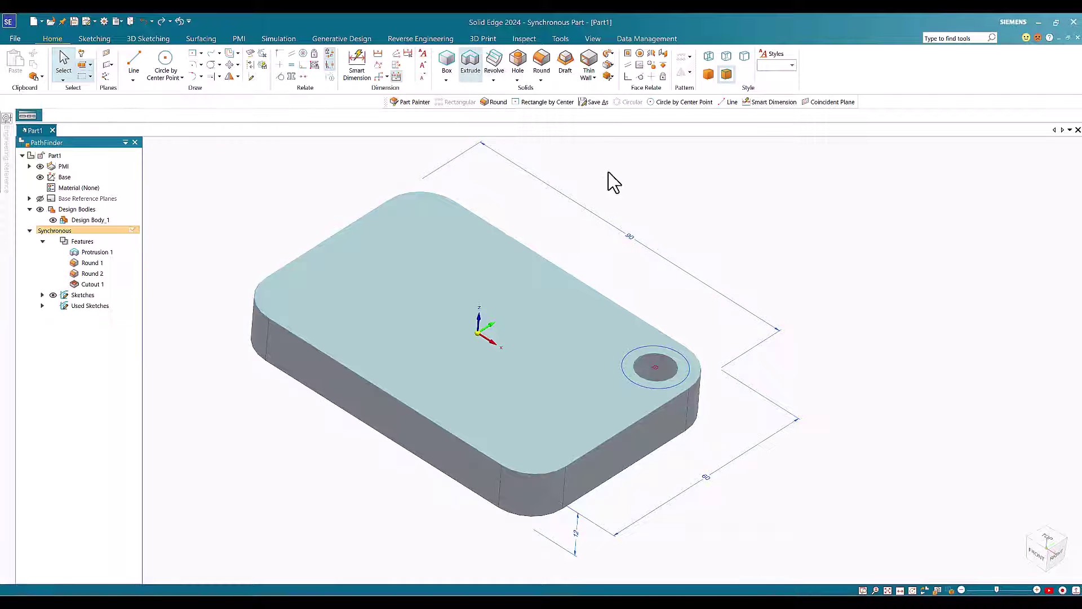
click(632, 353)
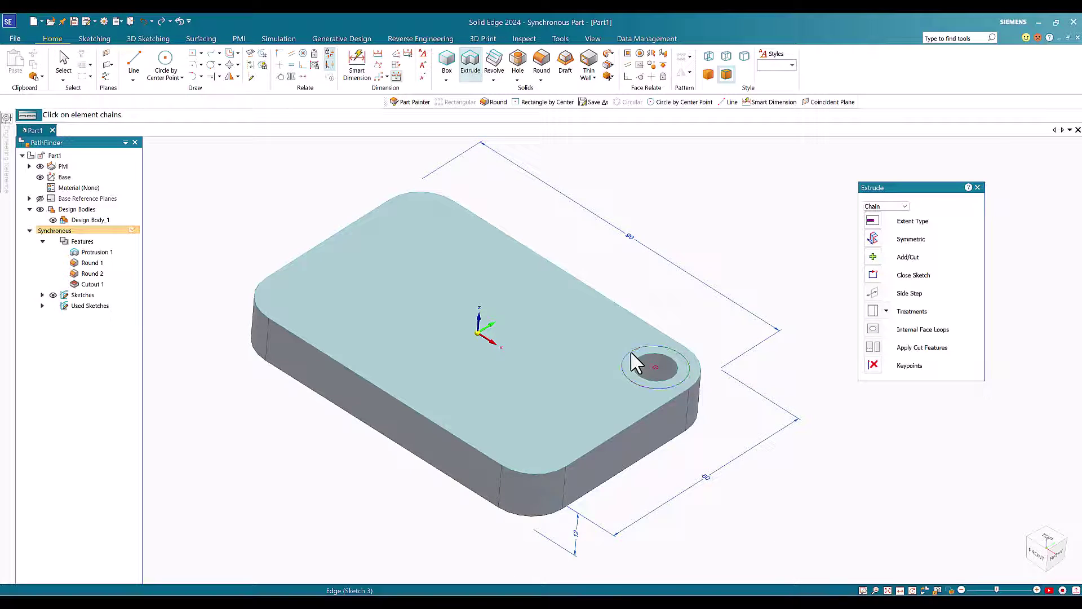
click(873, 258)
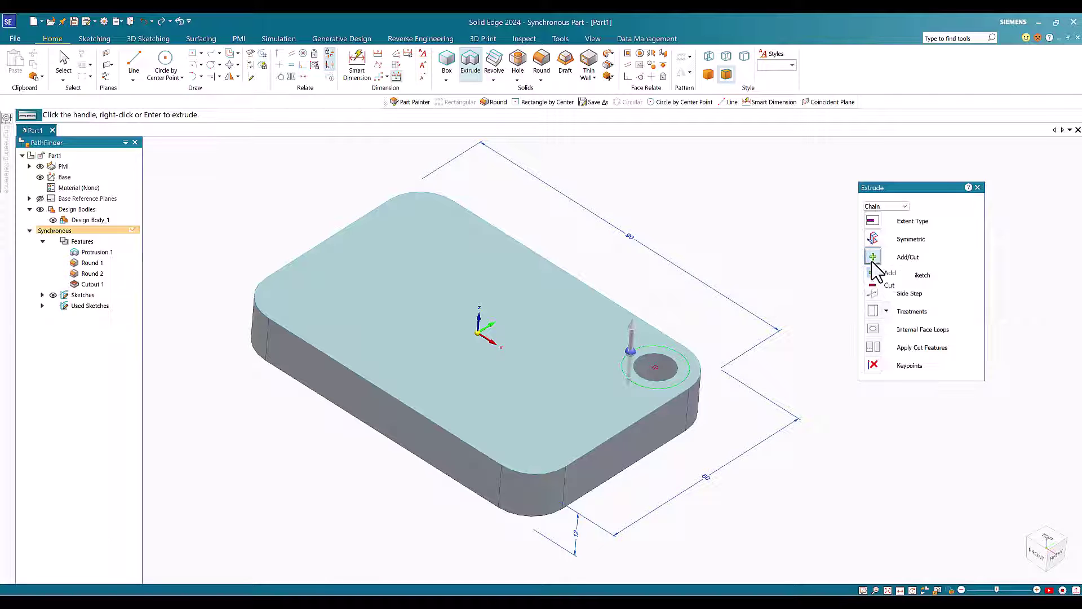
click(888, 285)
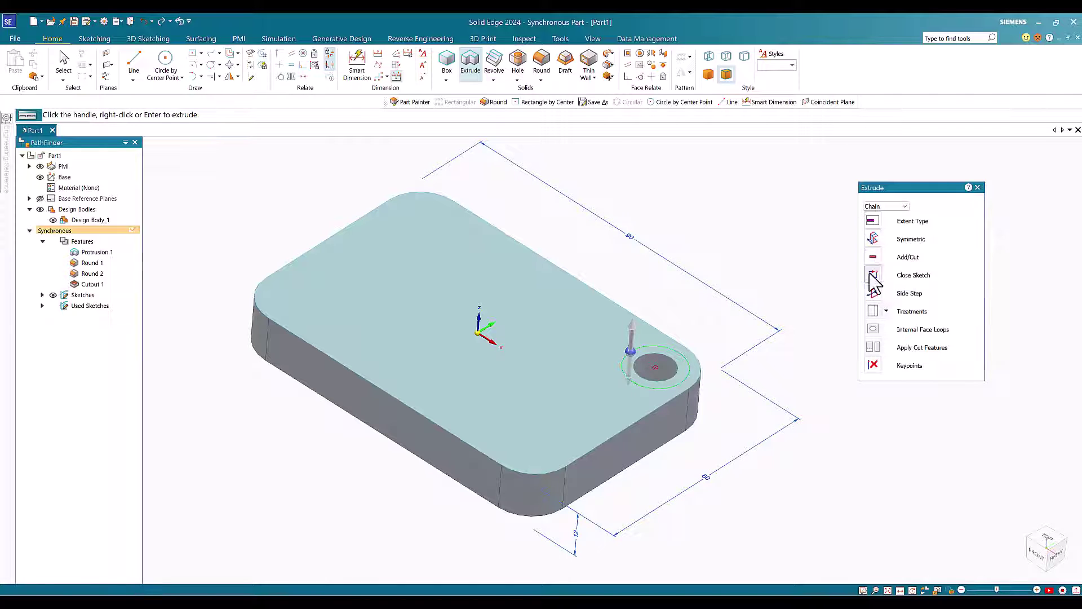
click(629, 377)
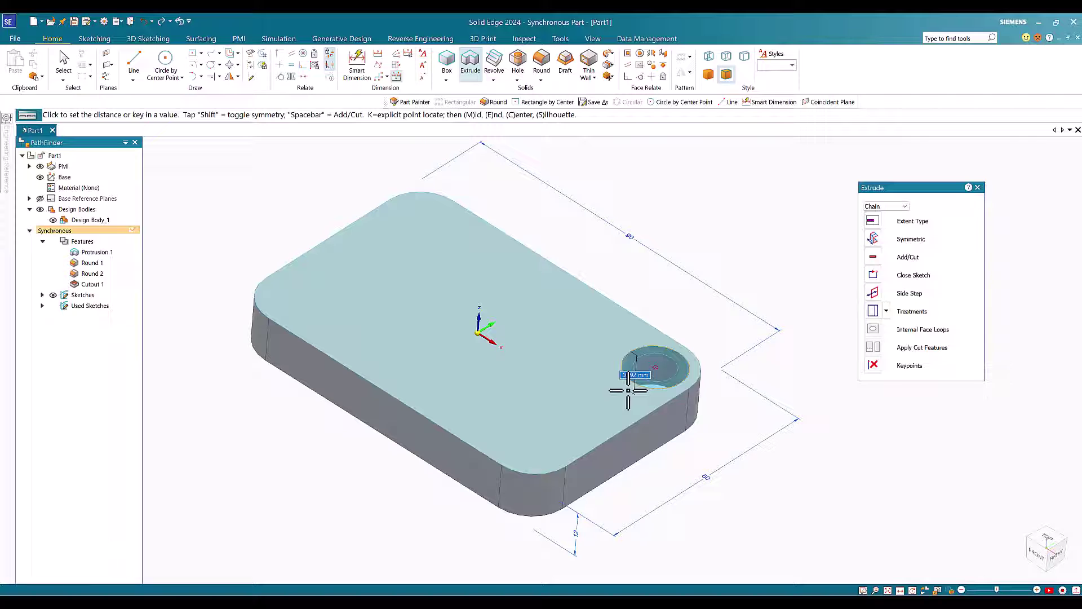
click(630, 383)
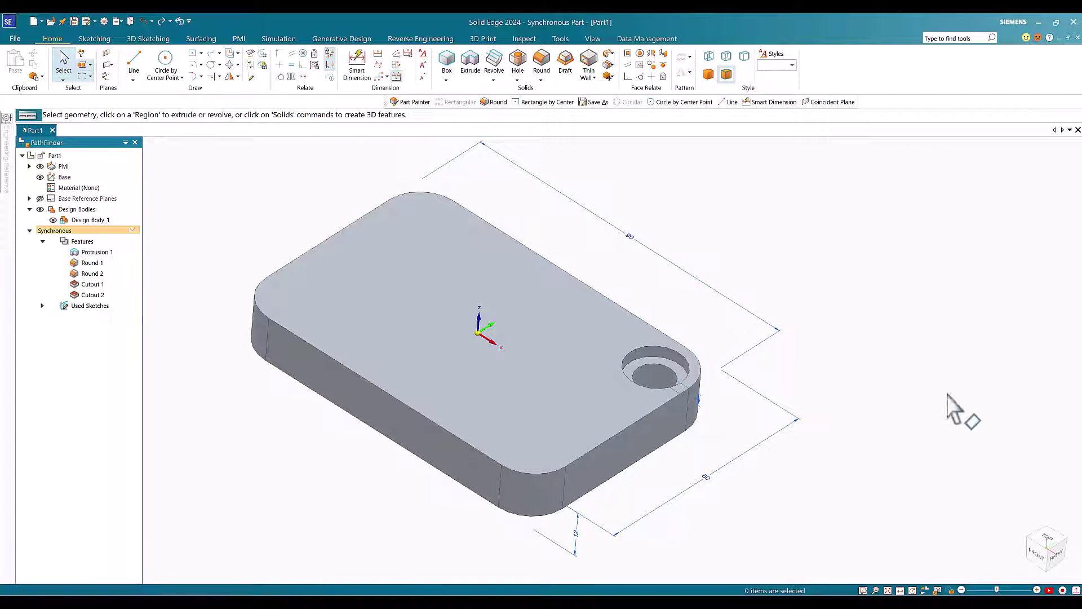
Step: Create a 2 by 2 rectangular pattern of the counterbored hole on the top face, spanning 70 mm by 40 mm to all four corners
click(1047, 538)
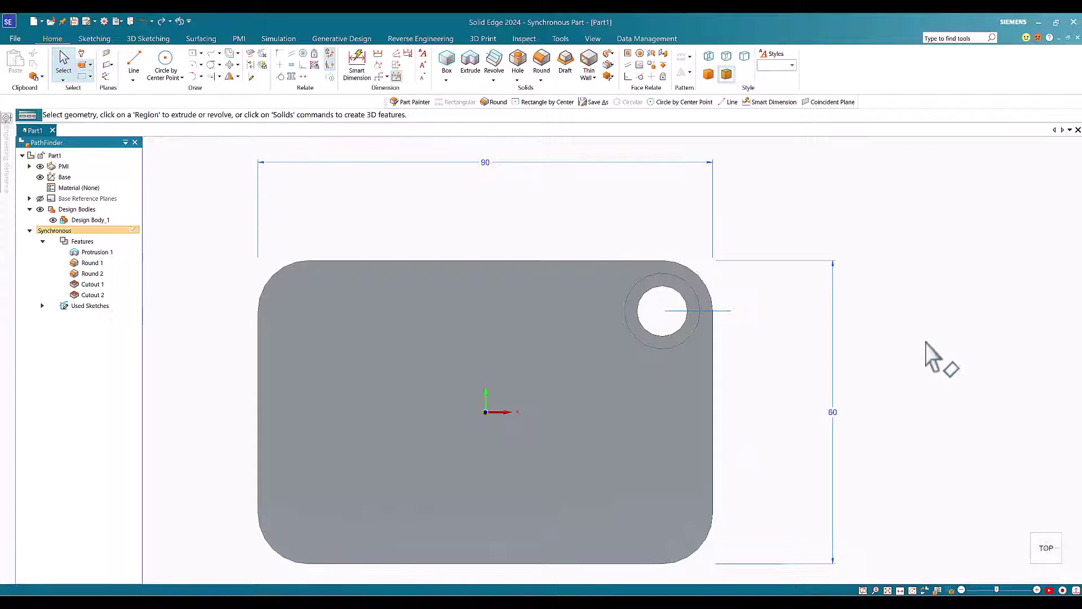
click(63, 73)
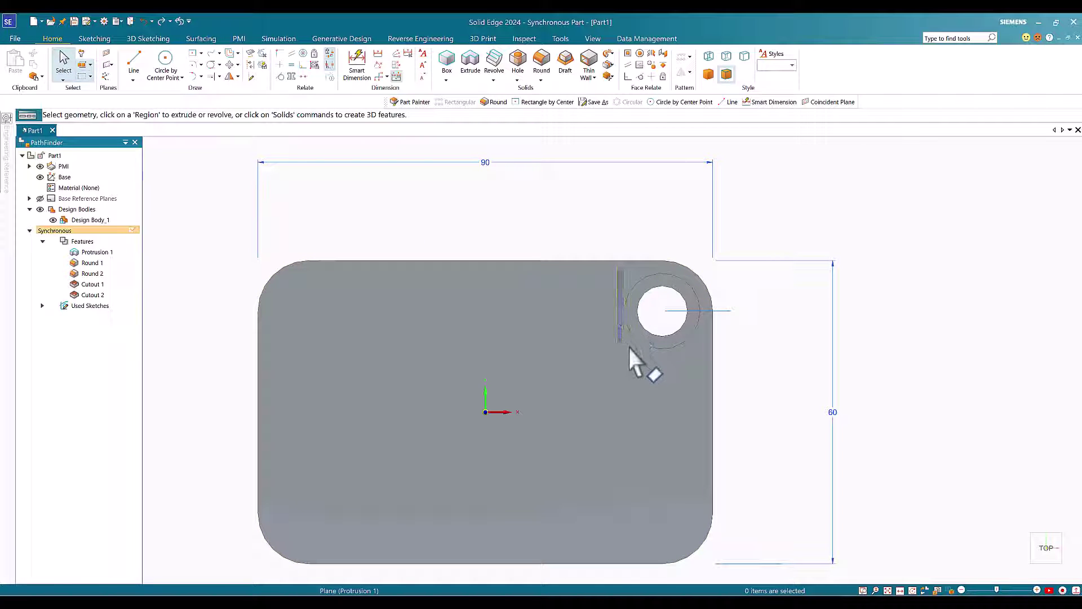
drag(652, 358, 708, 360)
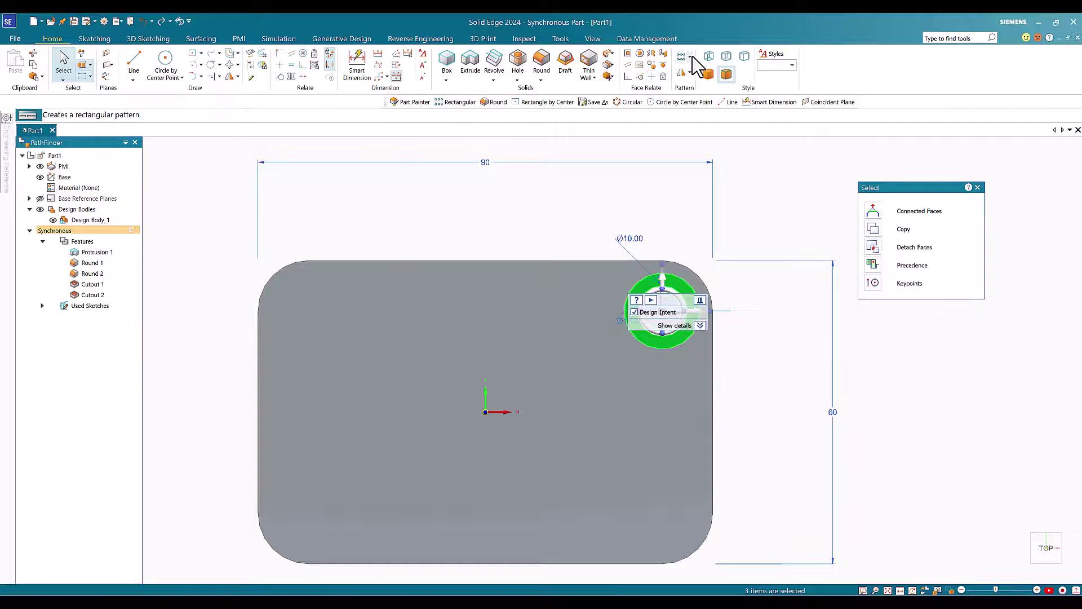
click(694, 64)
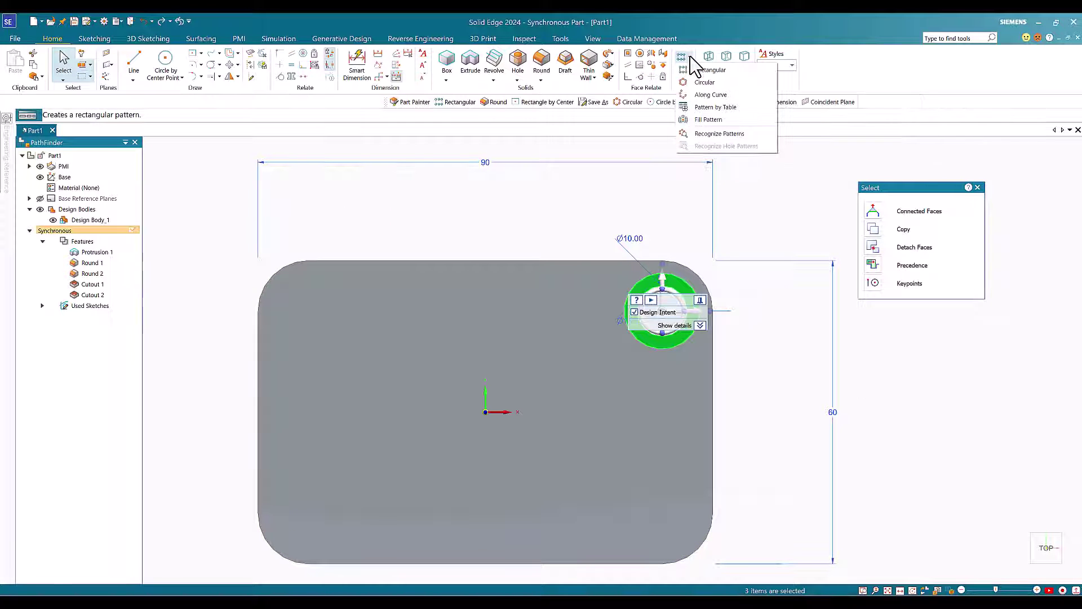
click(700, 77)
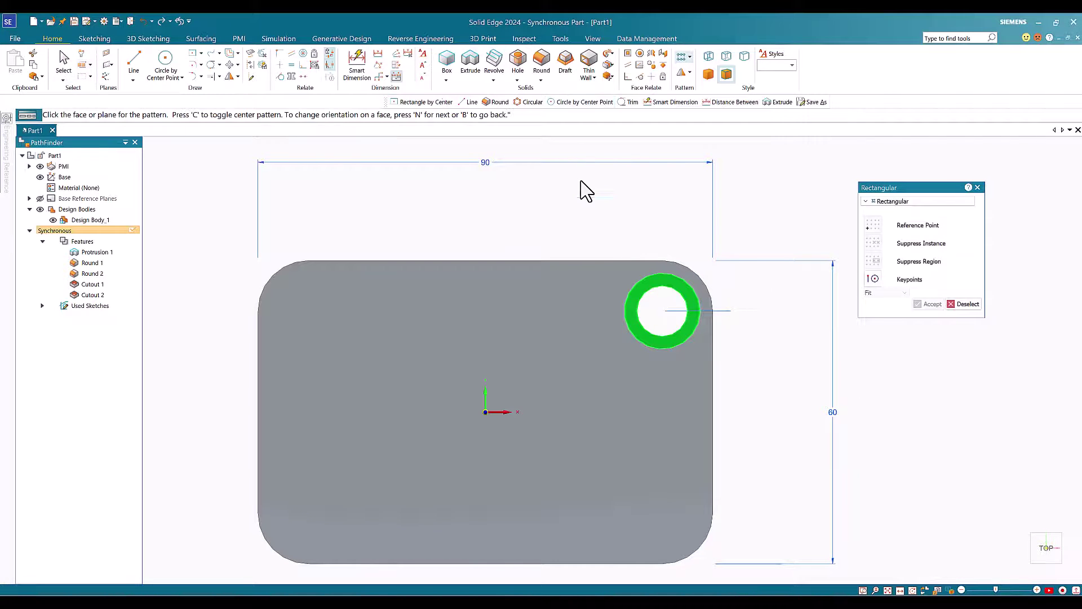
click(479, 310)
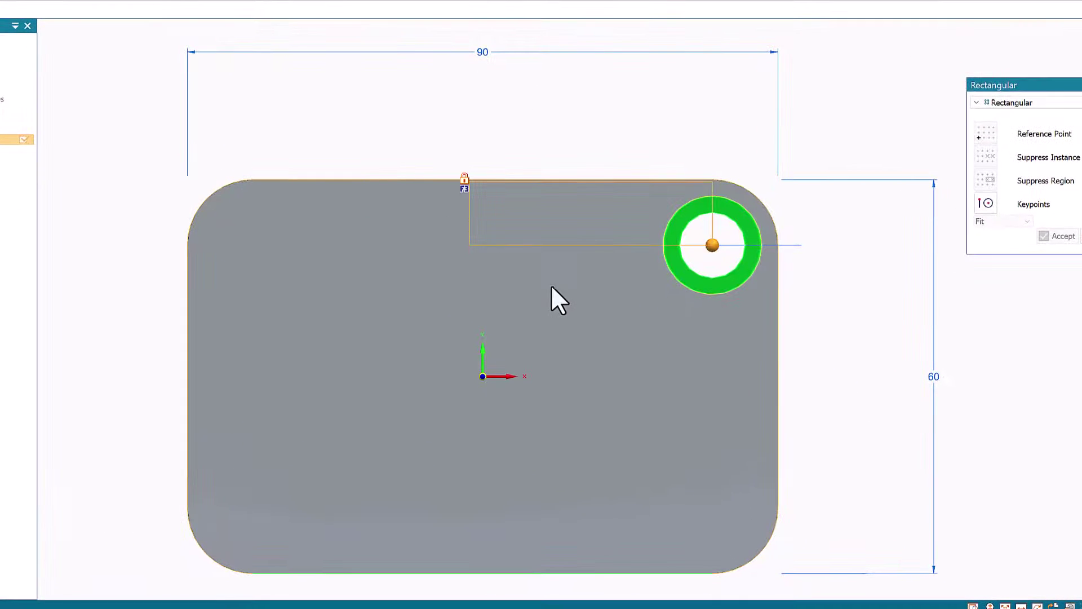
click(712, 246)
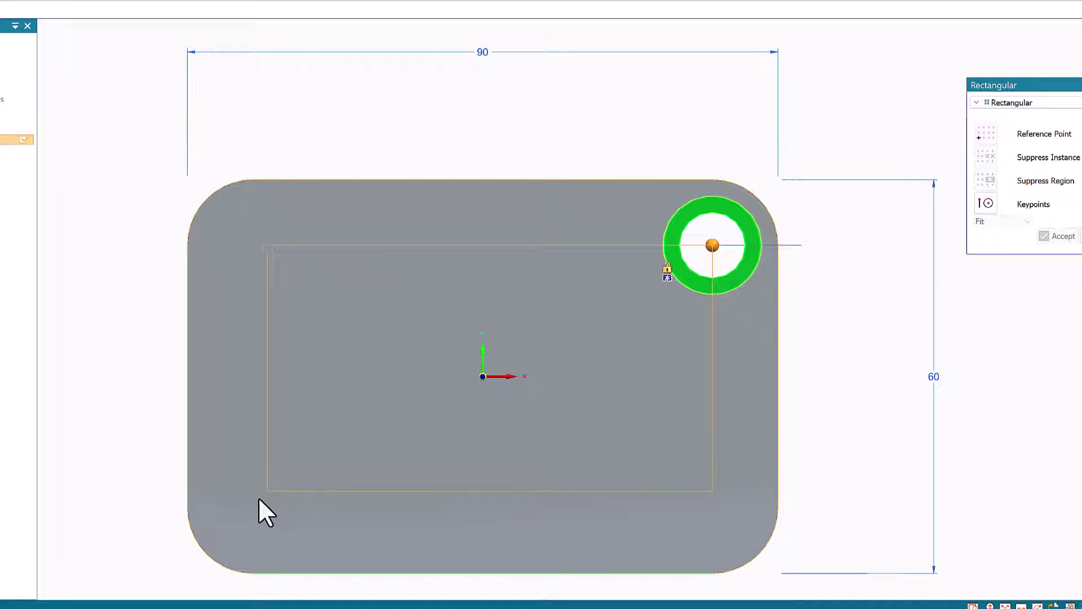
click(206, 551)
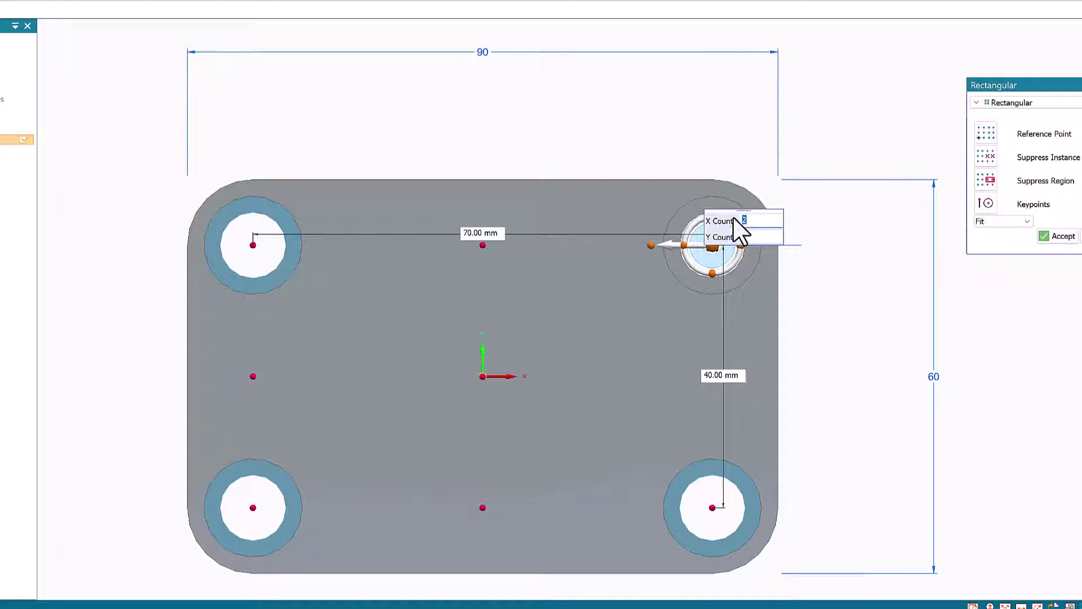
click(1057, 237)
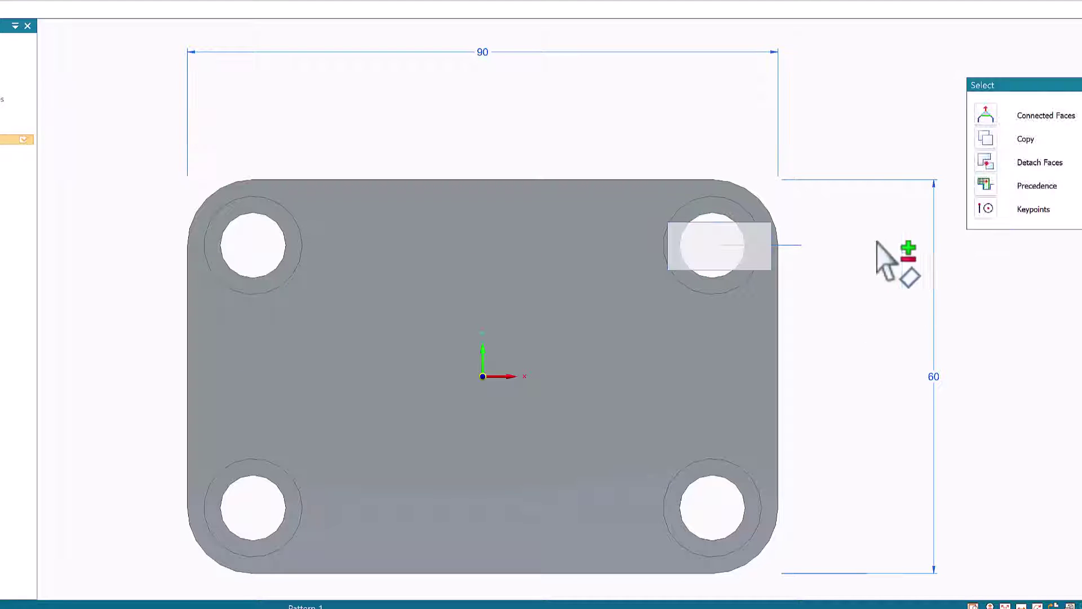
click(292, 254)
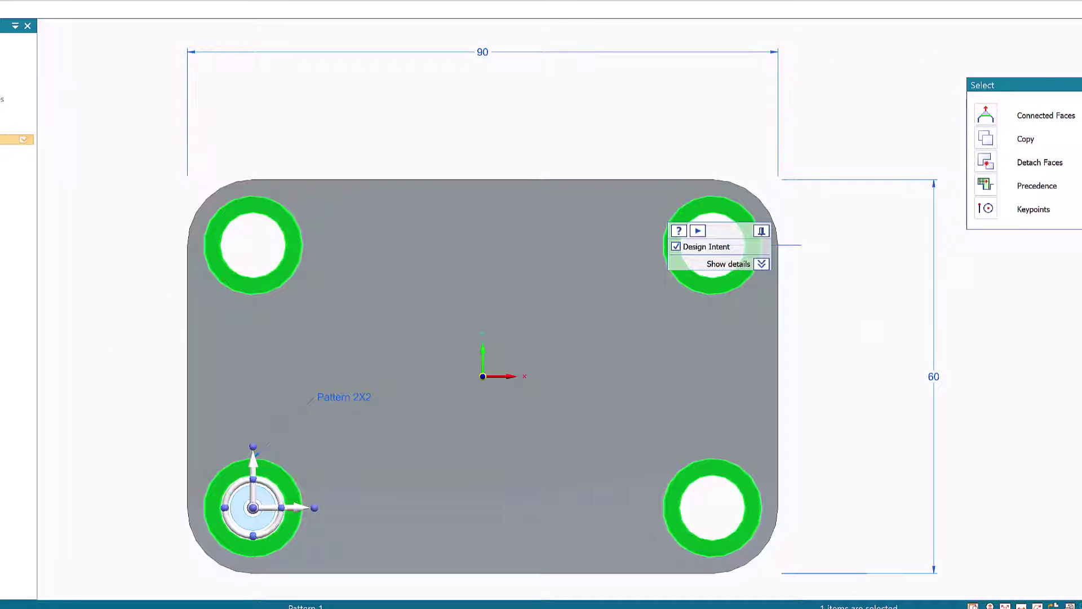
key(ctrl+i)
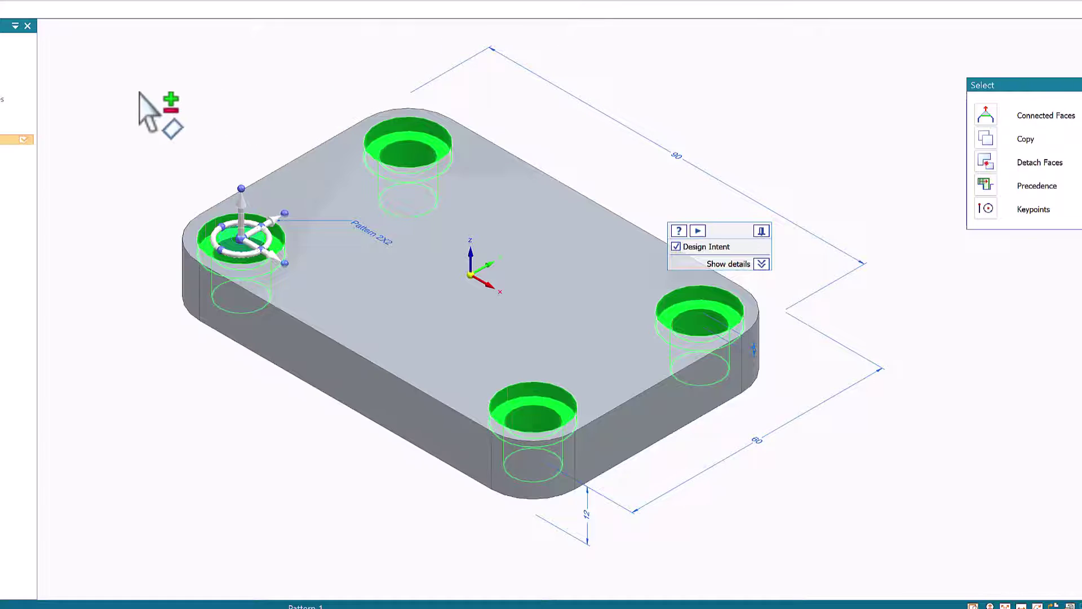
key(Escape)
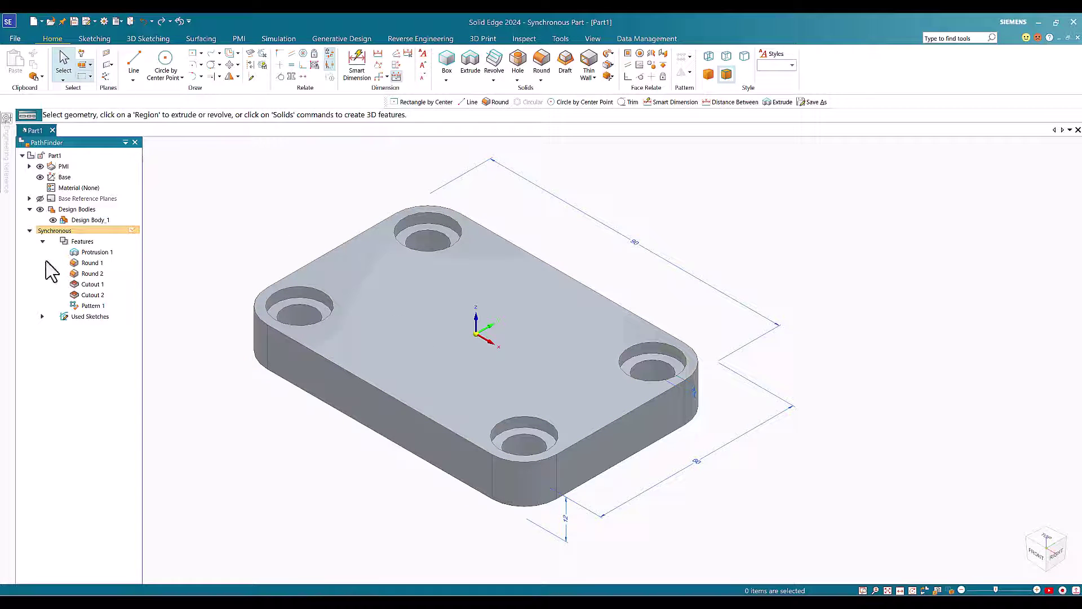
Step: Sketch a 40 x 25 mm centre rectangle rotated 30° on the plate's top face, centred on the plate
click(636, 561)
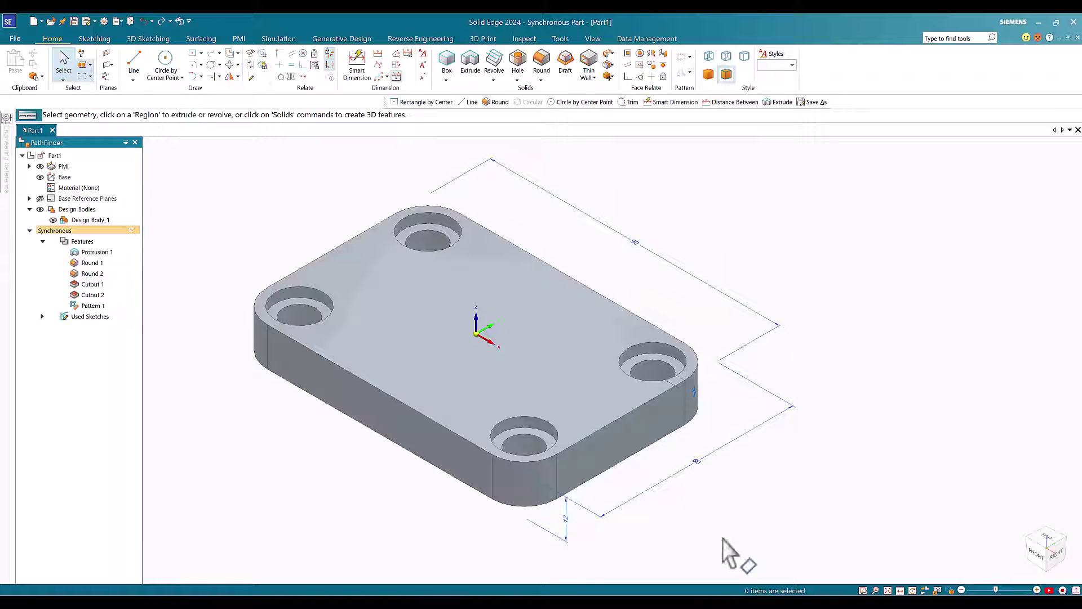
click(201, 53)
click(214, 66)
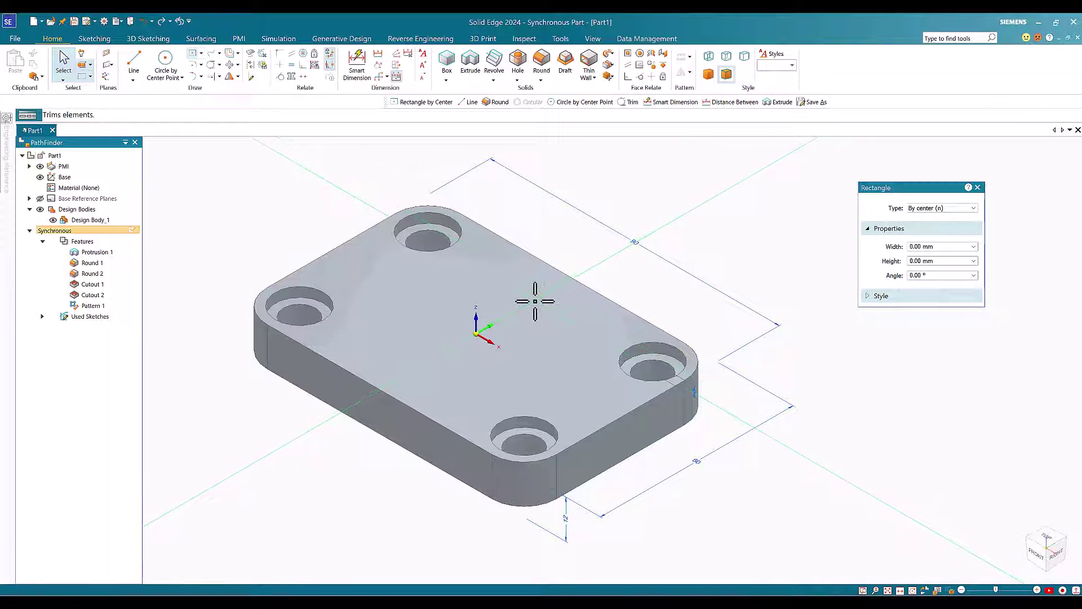
key(F3)
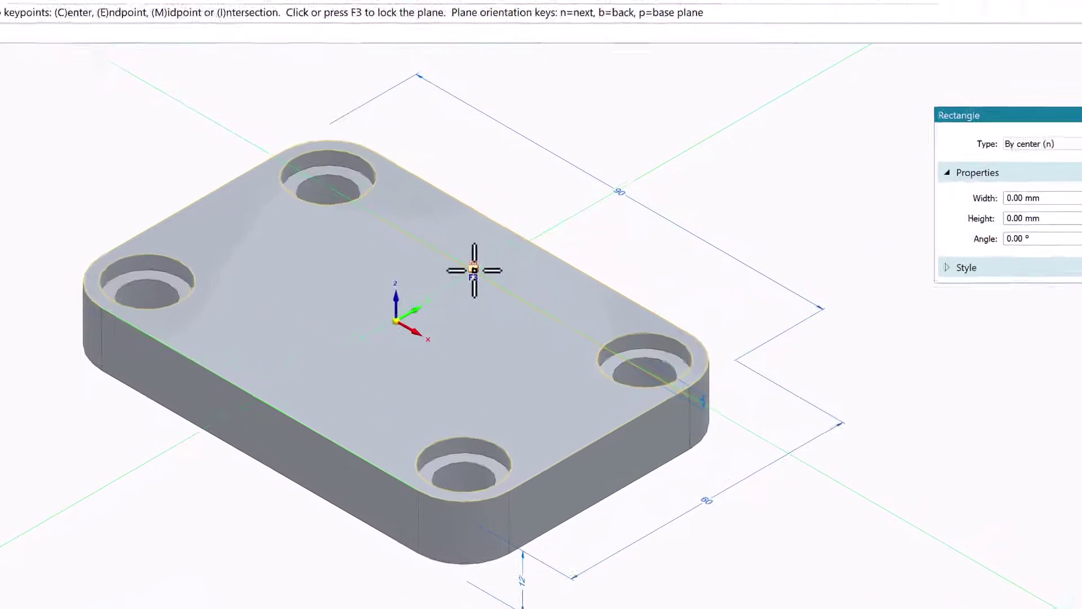
click(759, 235)
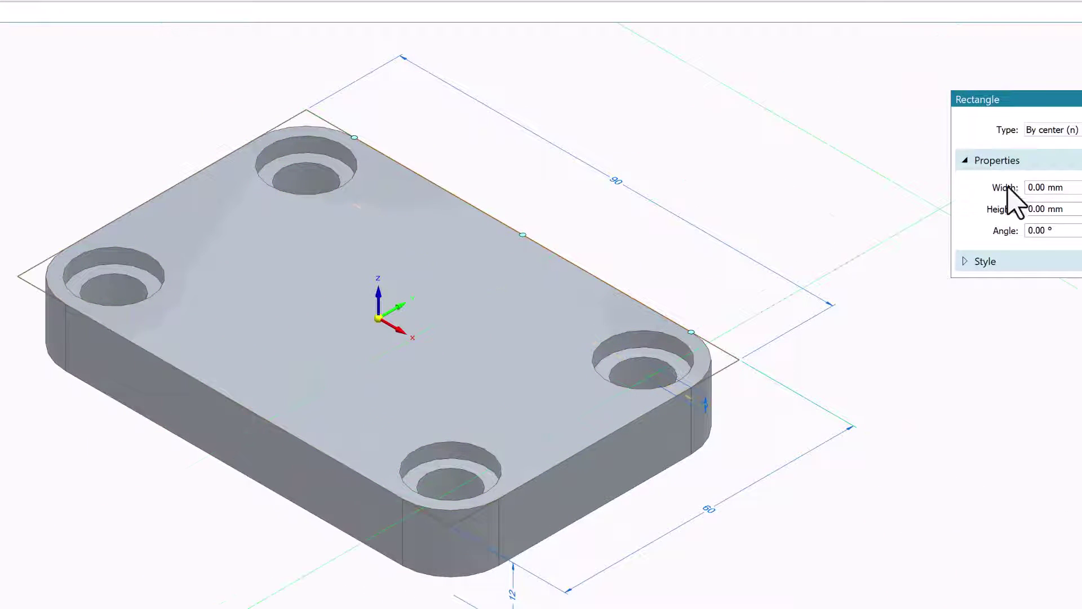
key(Tab)
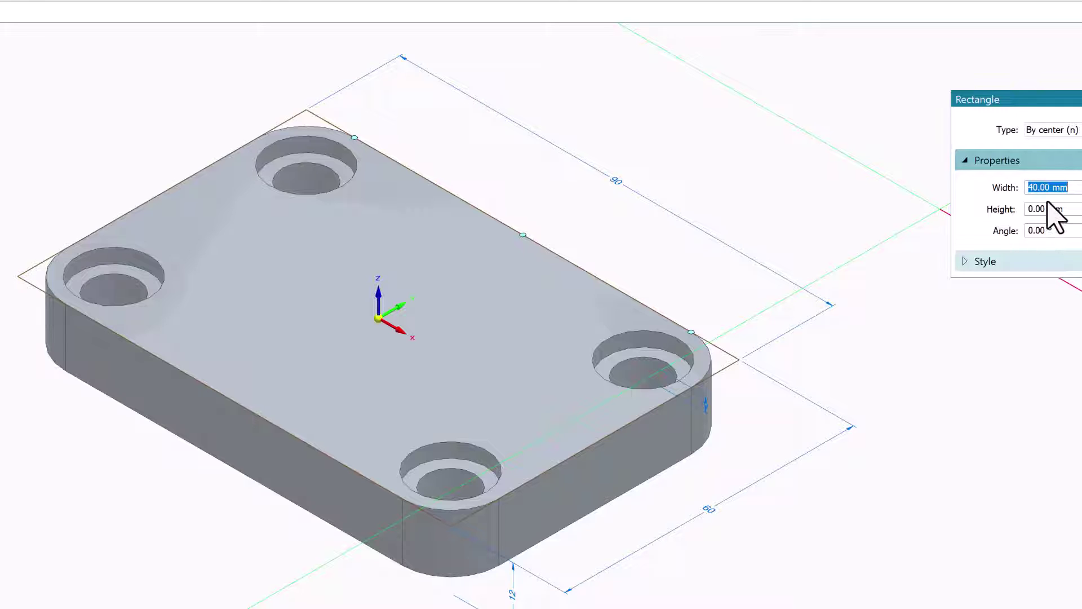
key(Tab)
key(Return)
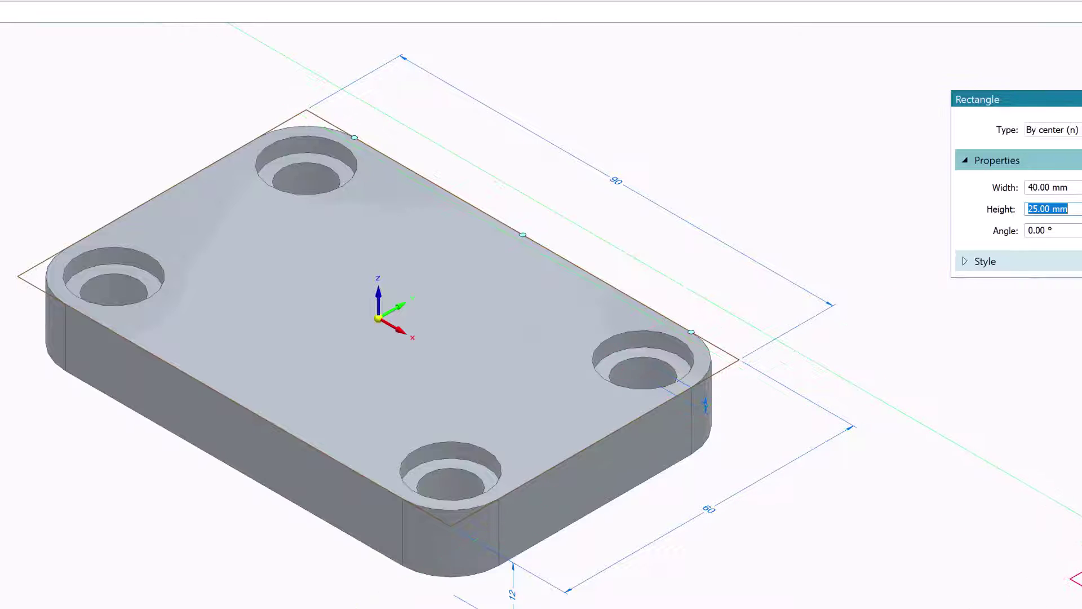
key(ctrl+h)
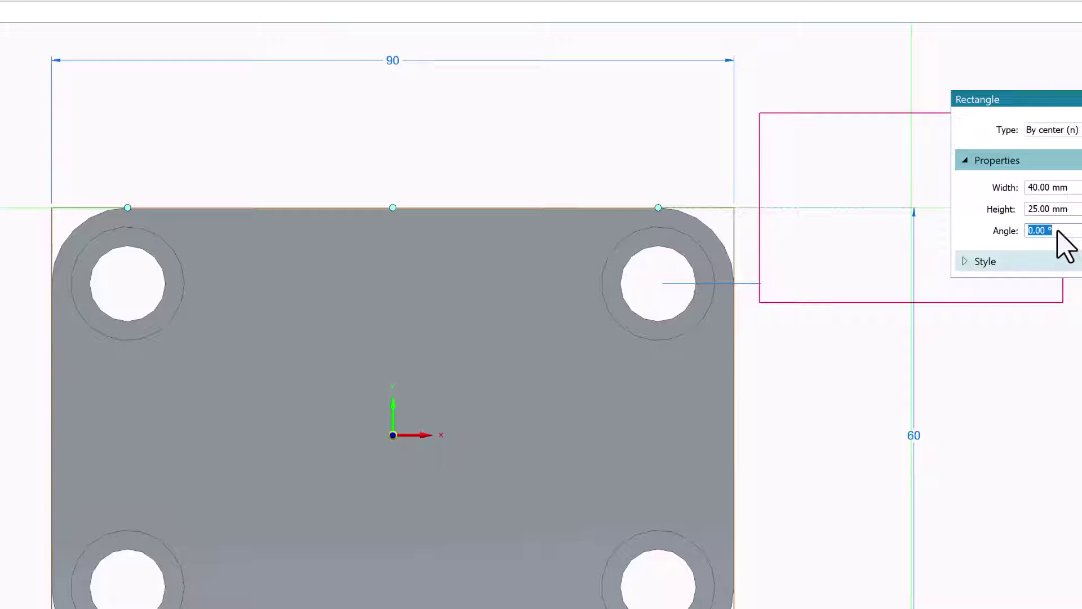
key(Return)
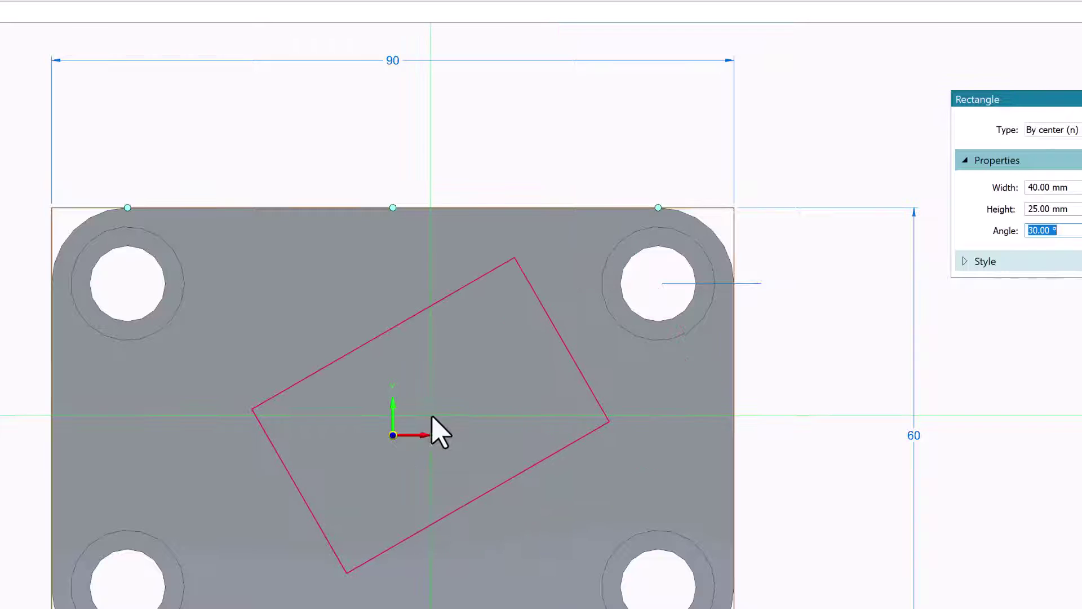
click(391, 436)
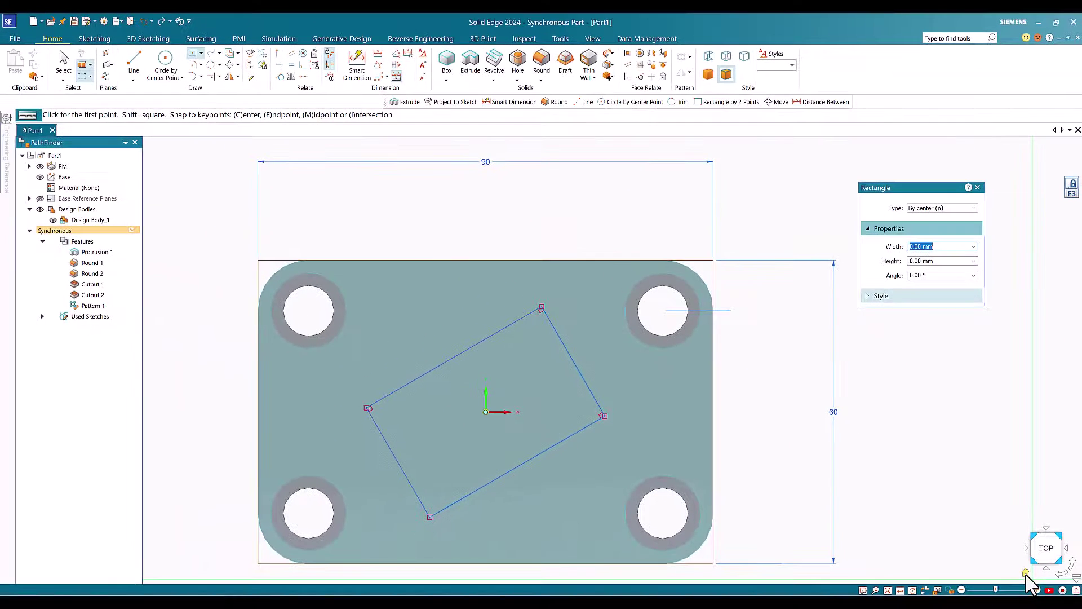
Step: Extrude the rotated rectangle 6 mm upward from the plate's top face, using chain selection
click(1025, 573)
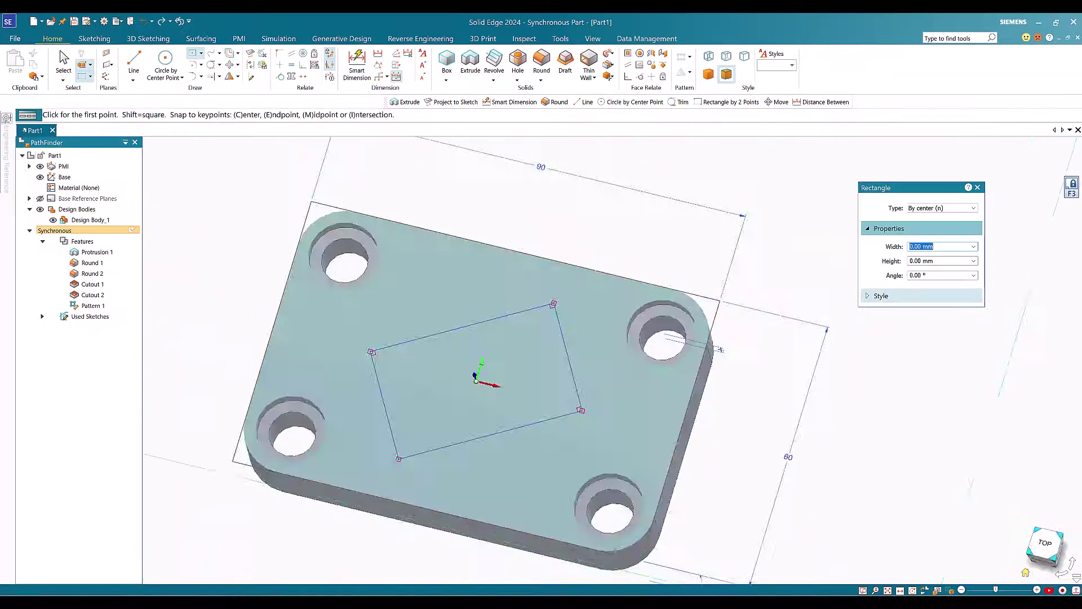
click(454, 61)
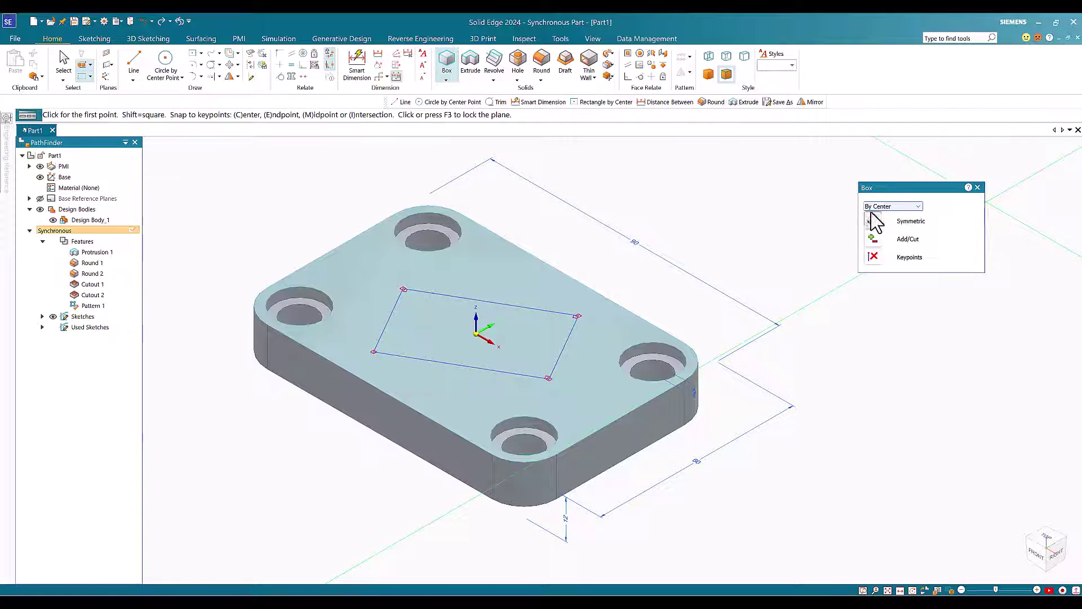
key(Escape)
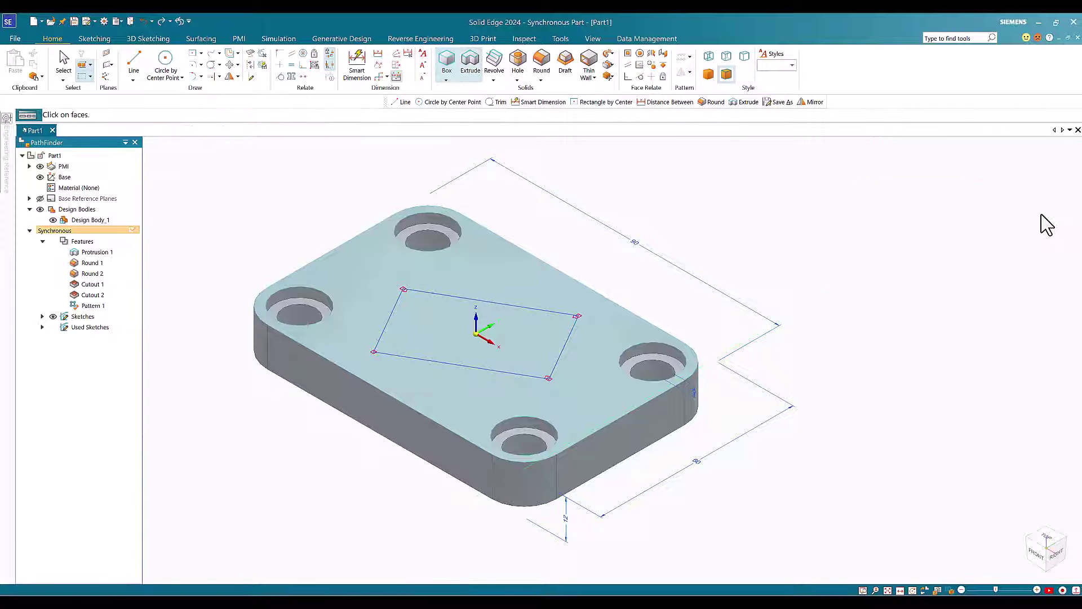
key(e)
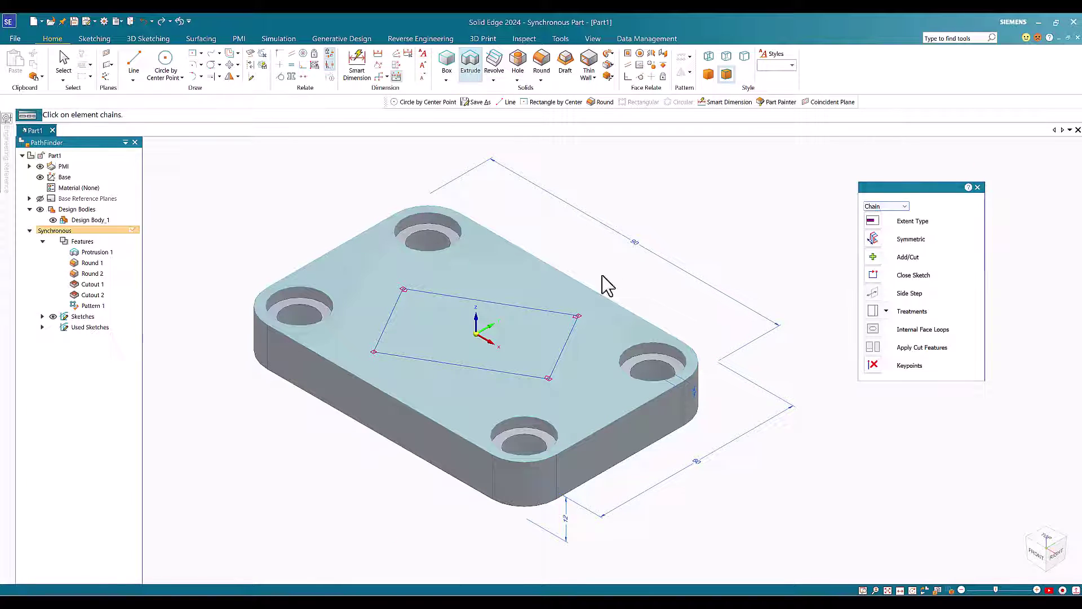
click(534, 318)
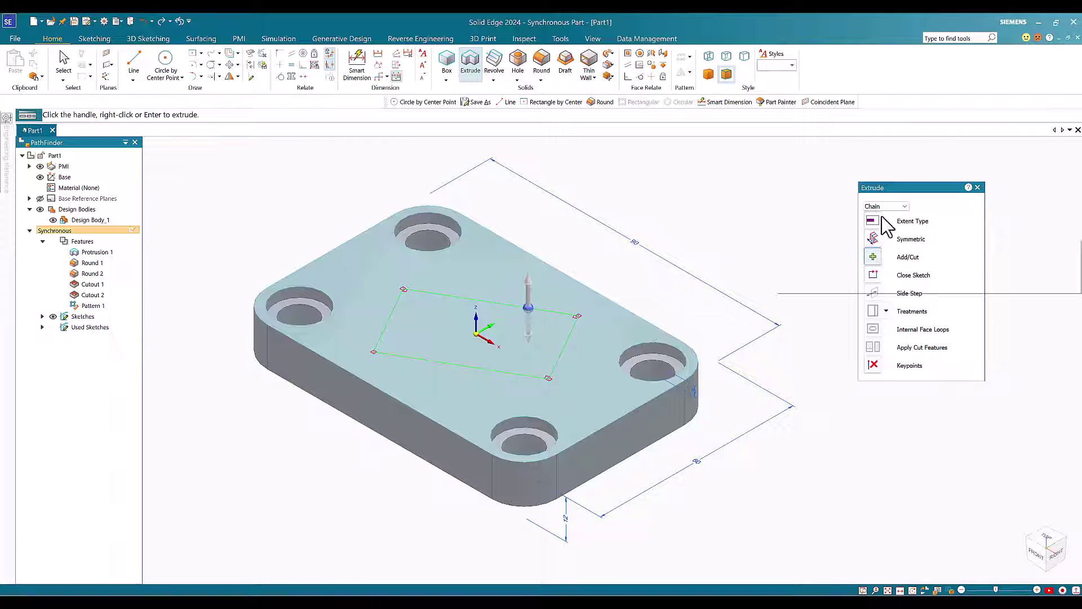
click(527, 283)
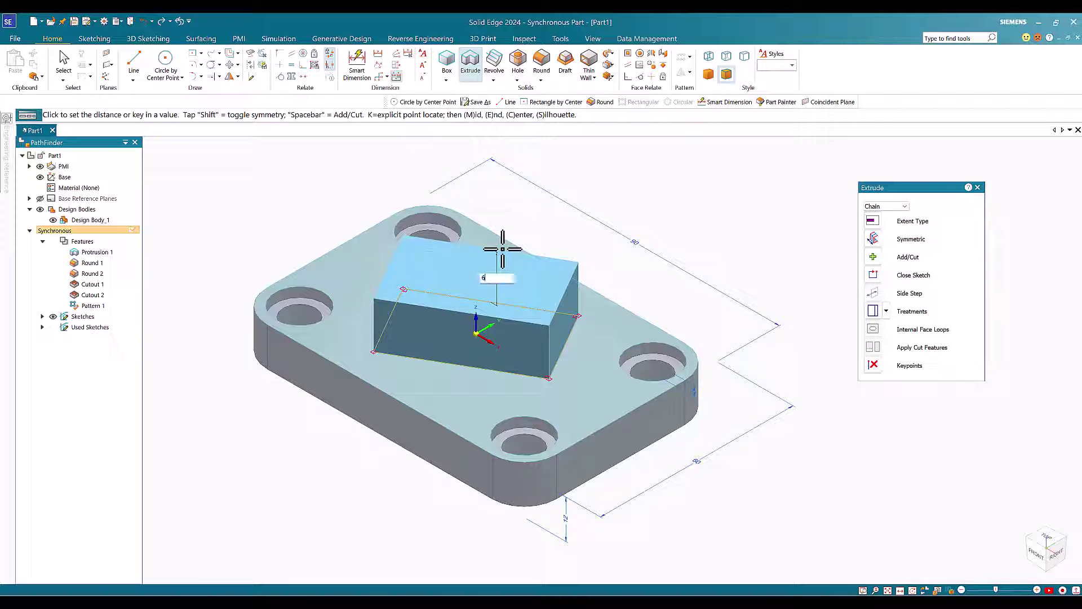
key(Return)
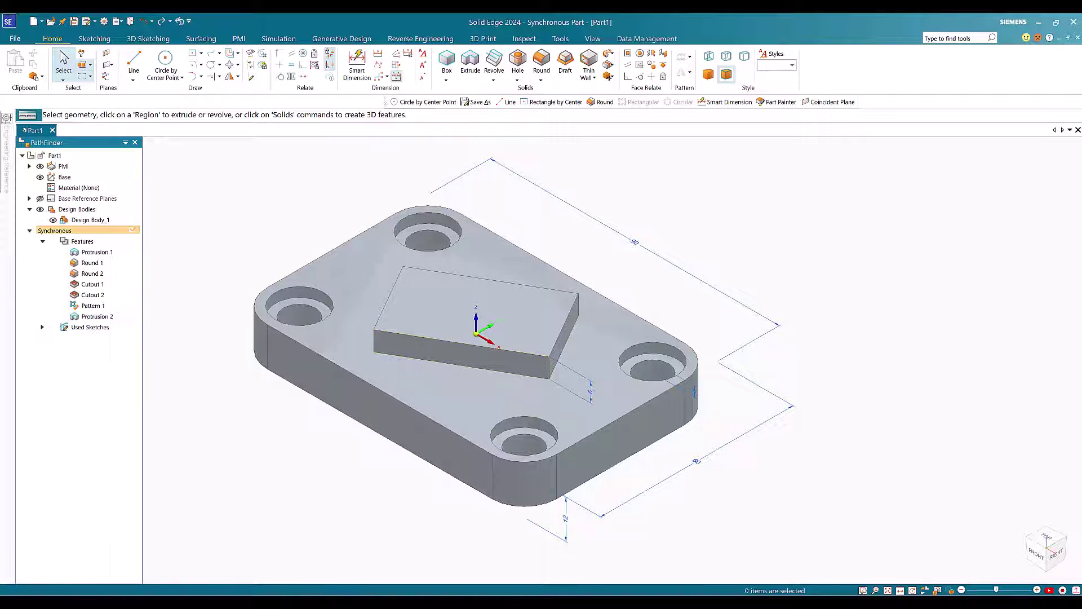
Step: Check the part drawing, then start a tangent circle with the sketch plane locked to the raised block's long front face
click(689, 589)
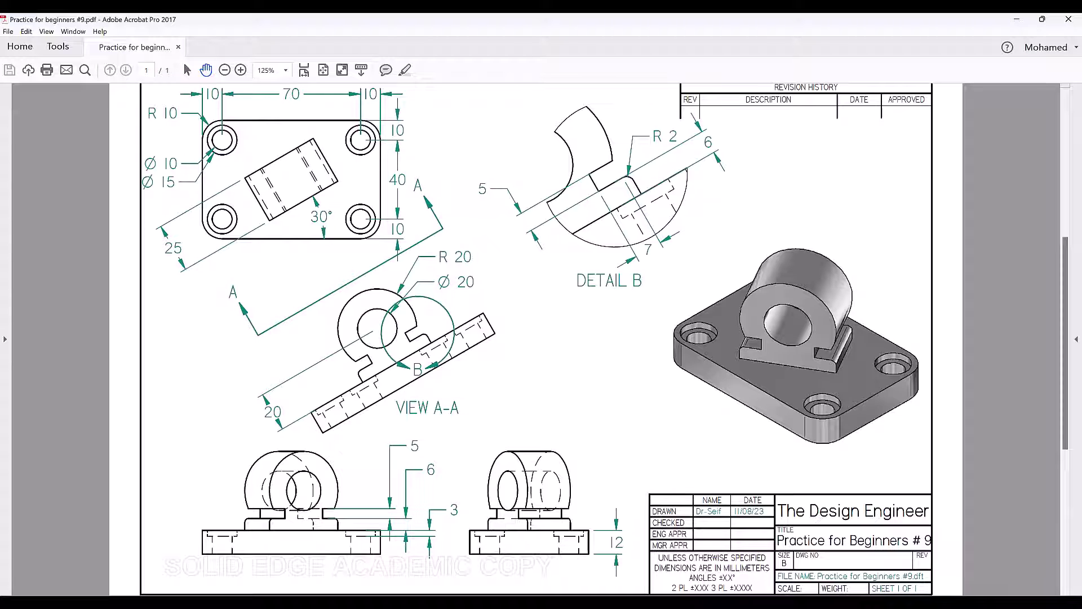
click(743, 571)
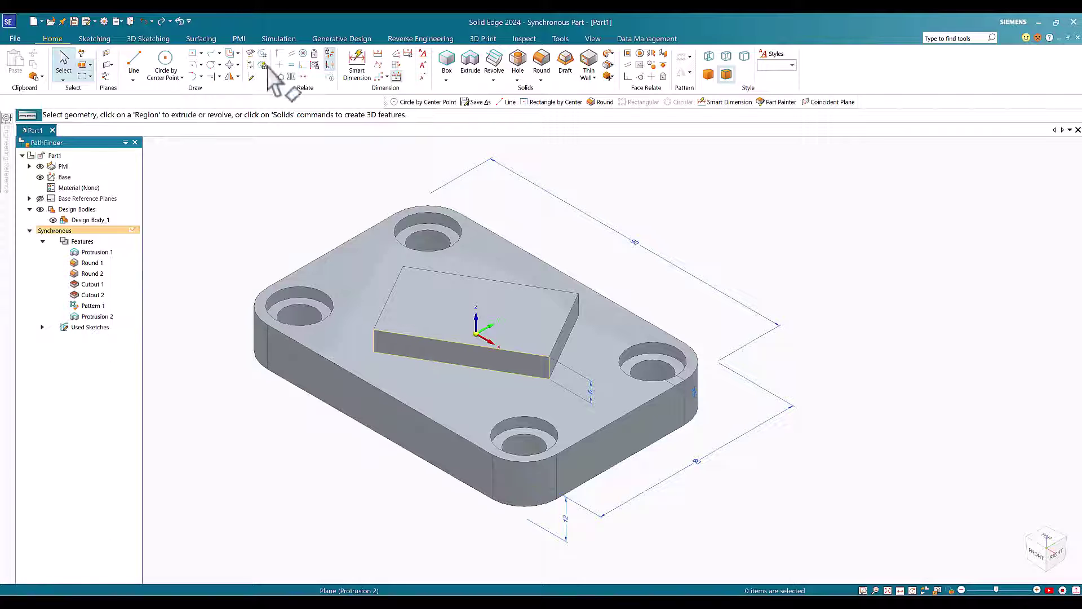
click(171, 68)
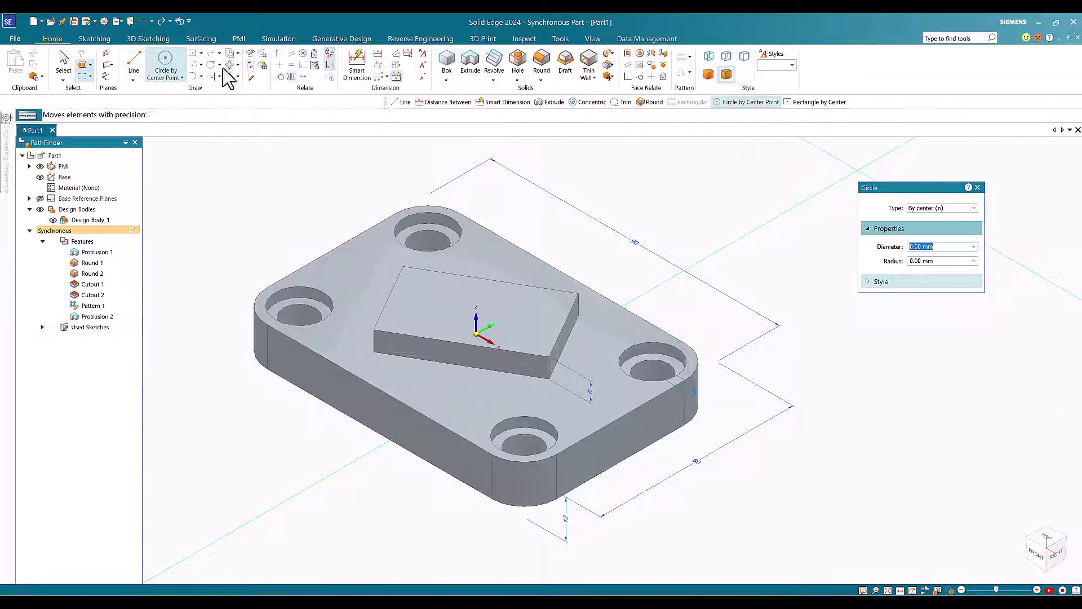
click(181, 78)
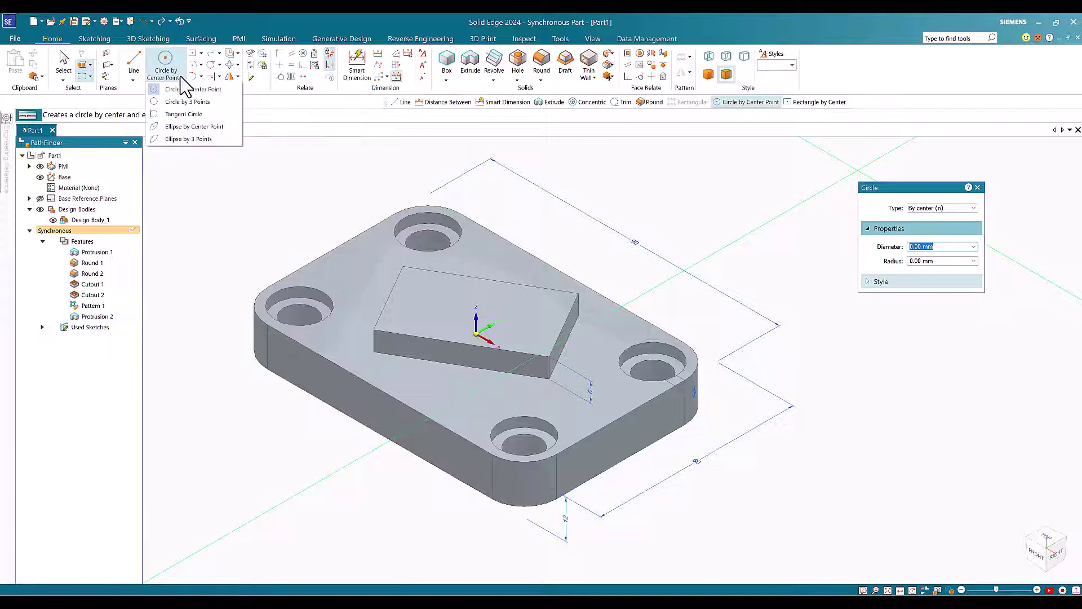
click(179, 114)
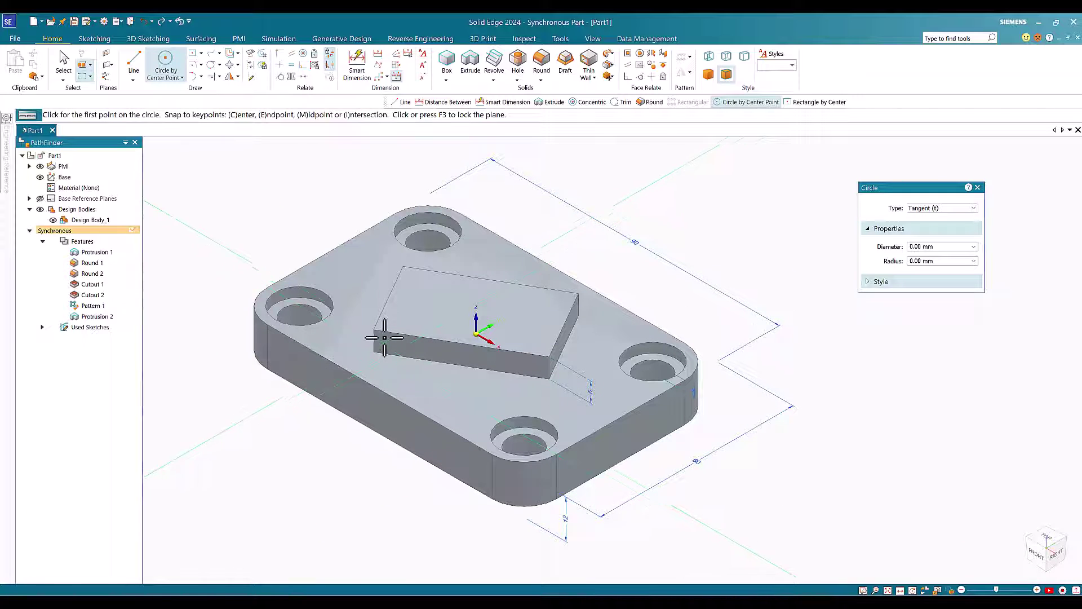
key(F3)
key(n)
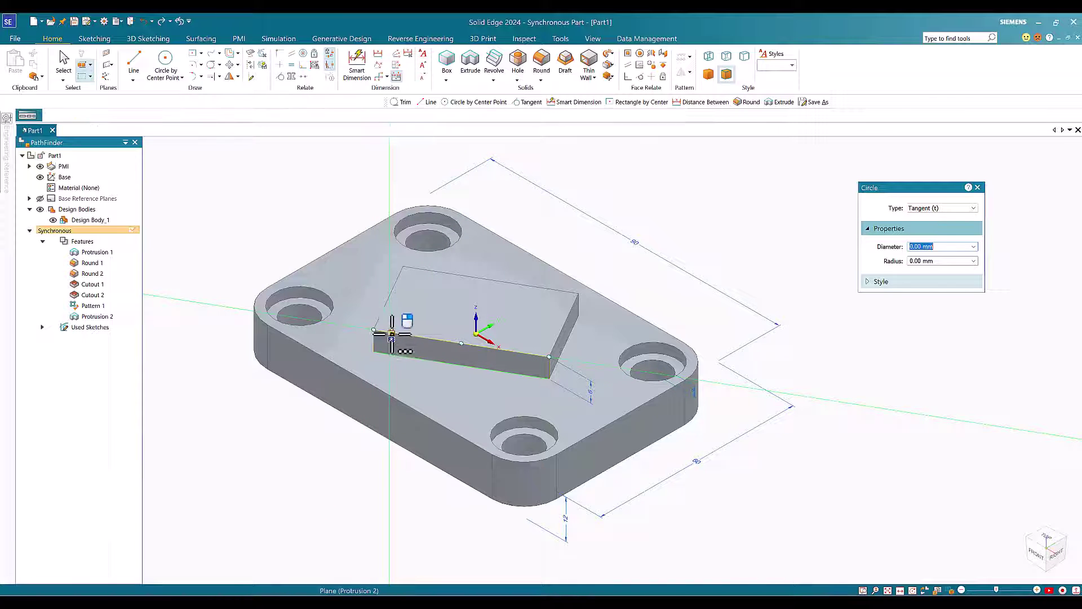
key(F3)
scroll(389, 333, up, 2)
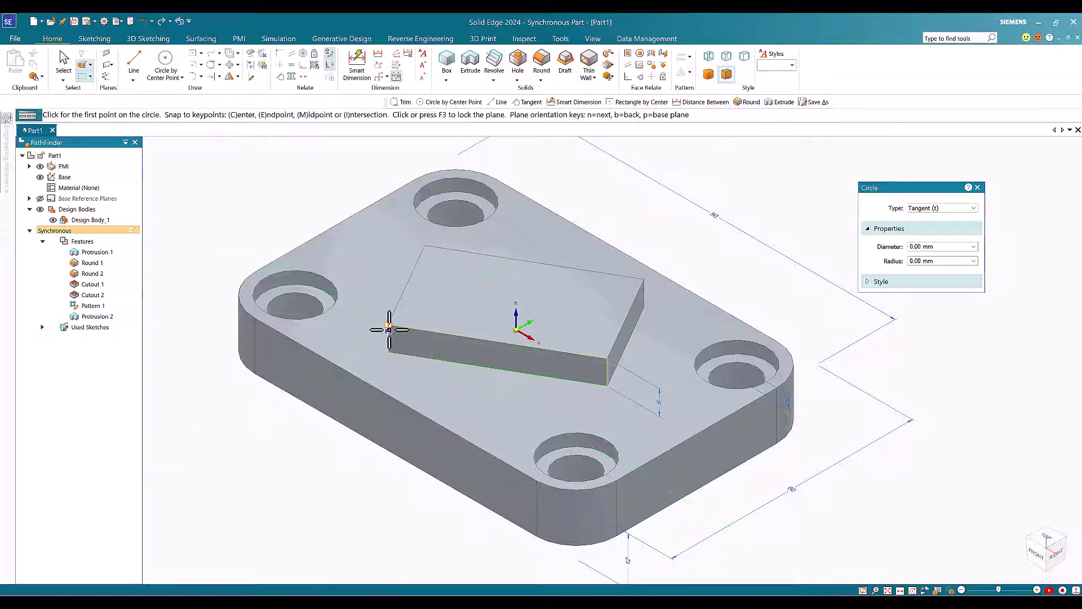
key(F3)
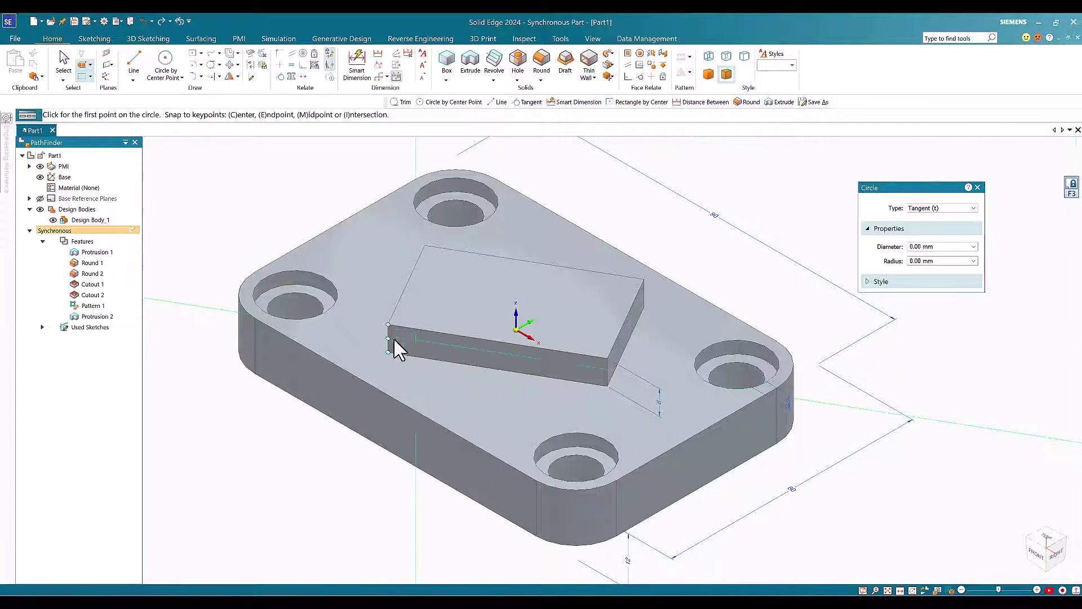
middle_drag(954, 454, 965, 416)
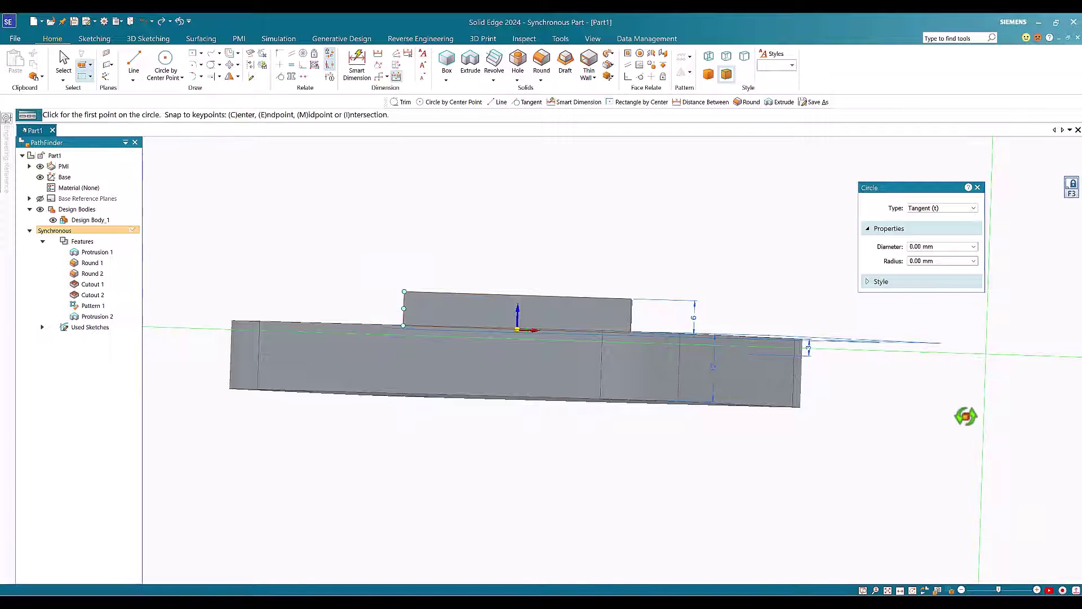
Step: Try to place a 40 mm diameter tangent circle on the block's front face, starting from the origin
click(169, 76)
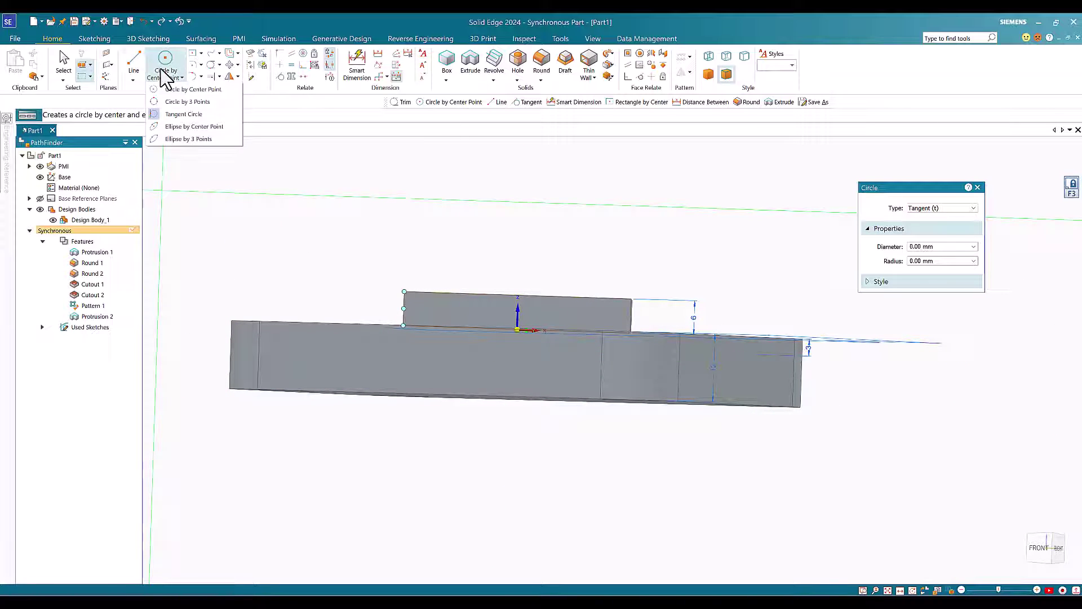
click(183, 115)
key(Escape)
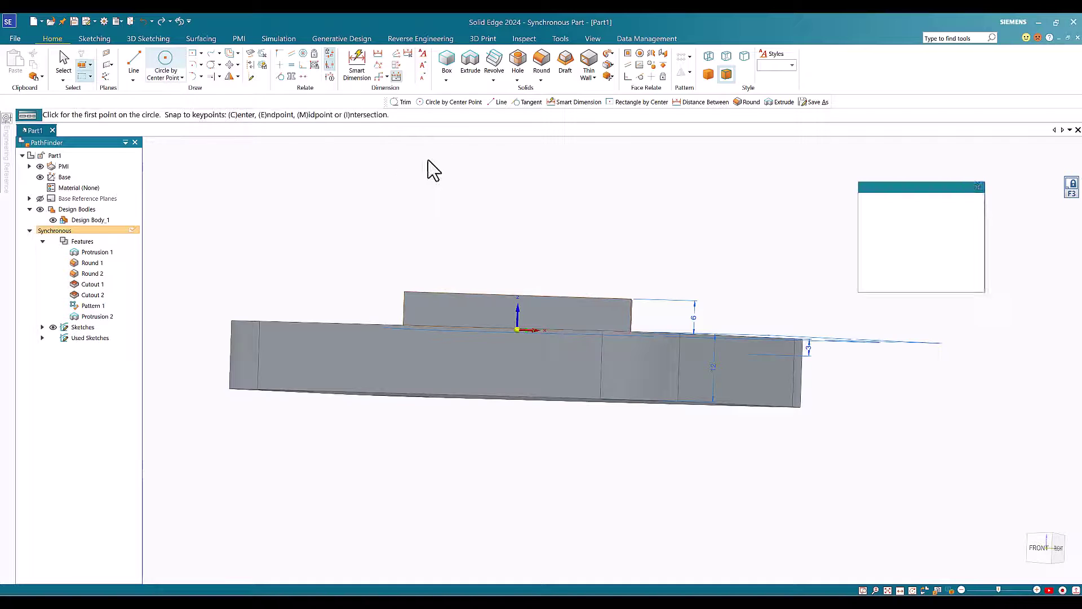
click(930, 248)
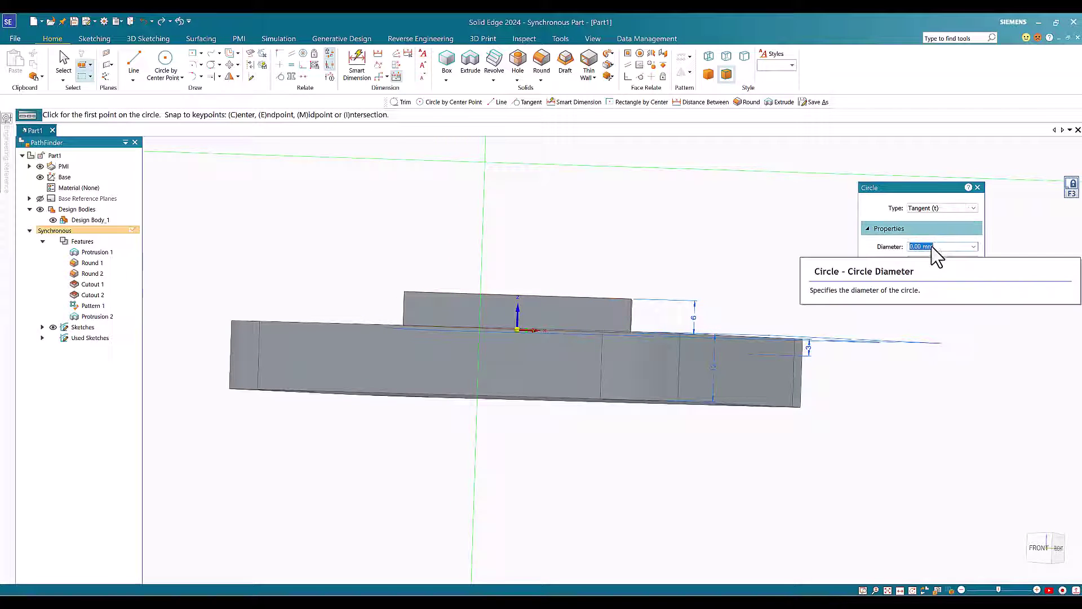
text(4)
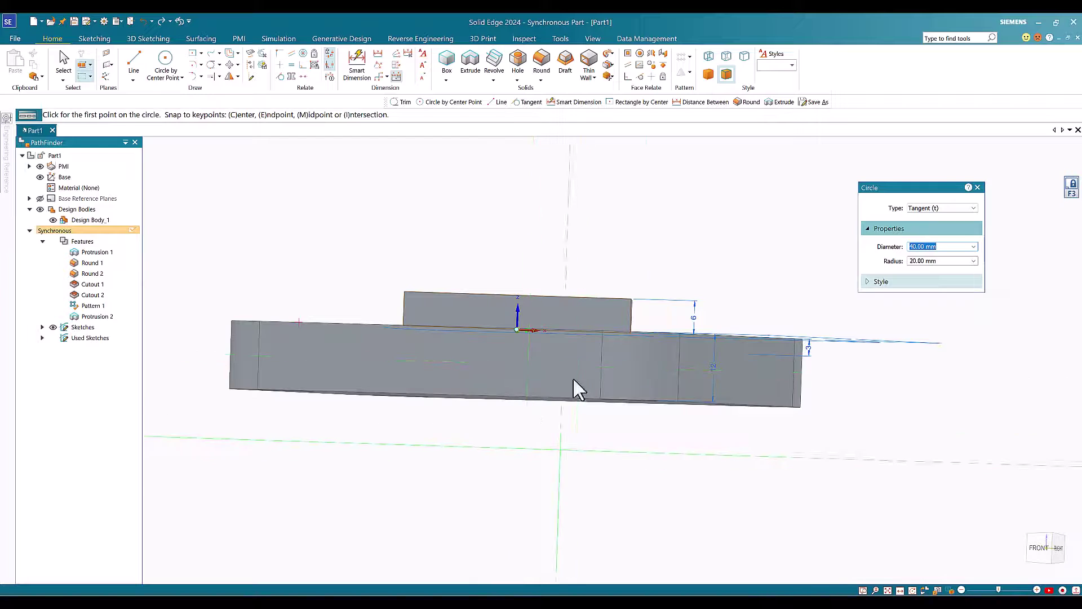
click(862, 590)
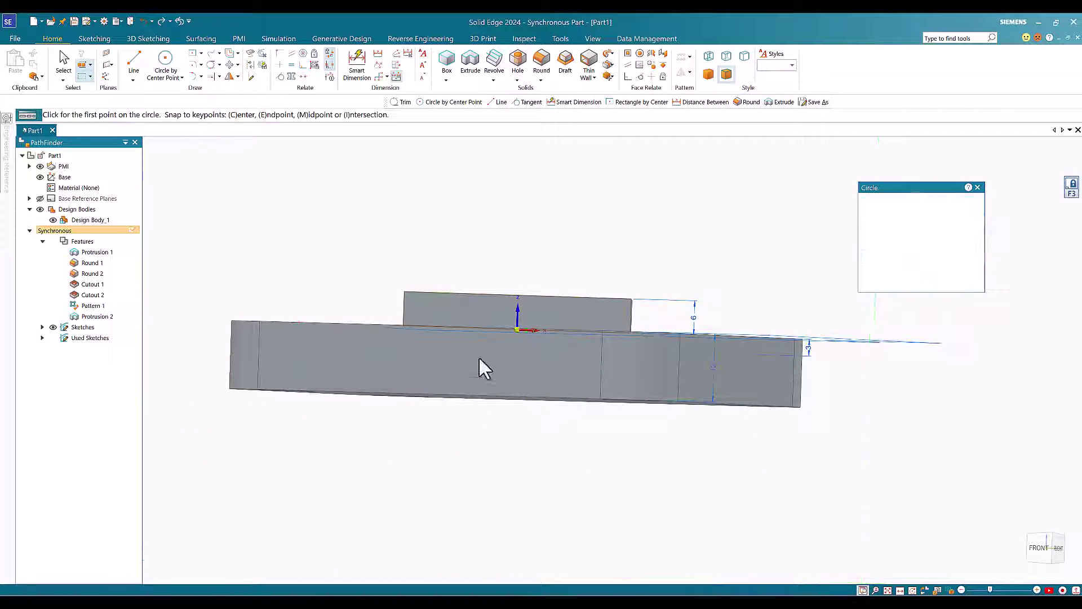
drag(363, 275, 655, 378)
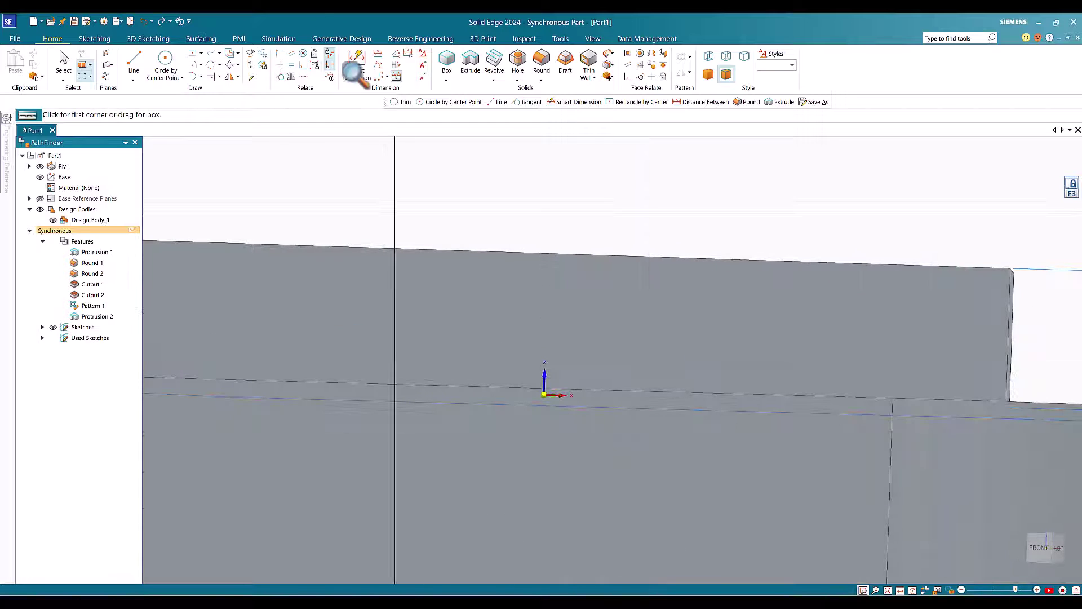
click(181, 76)
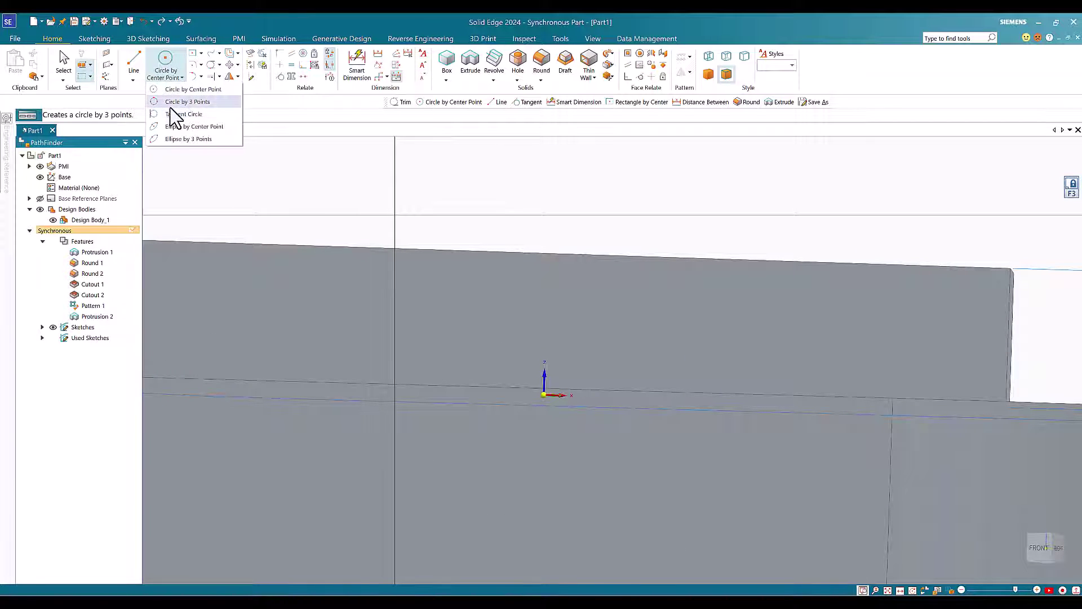
click(175, 113)
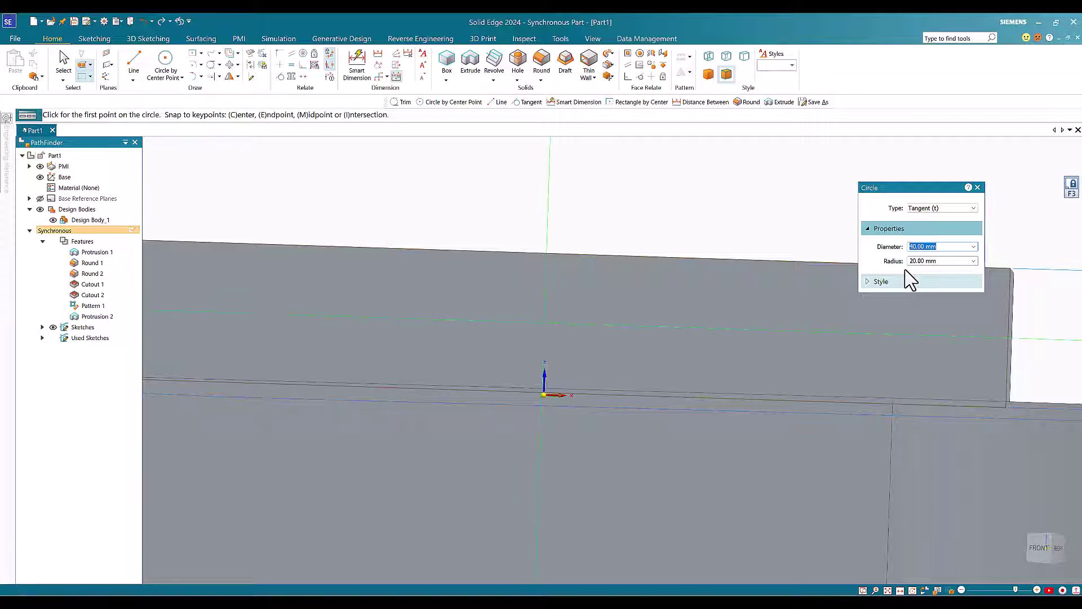
click(542, 394)
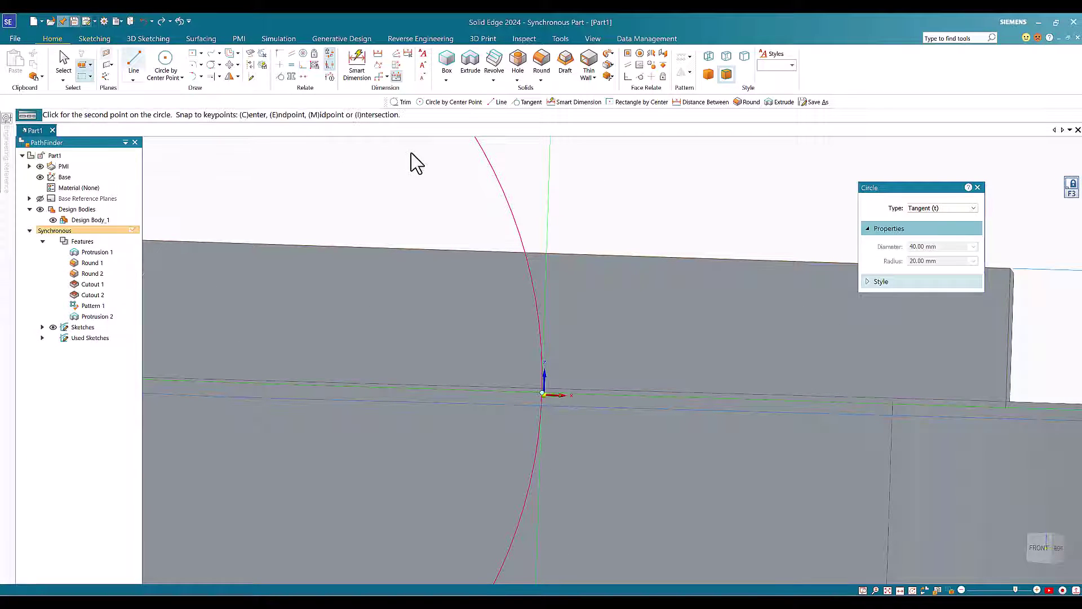
right_click(421, 192)
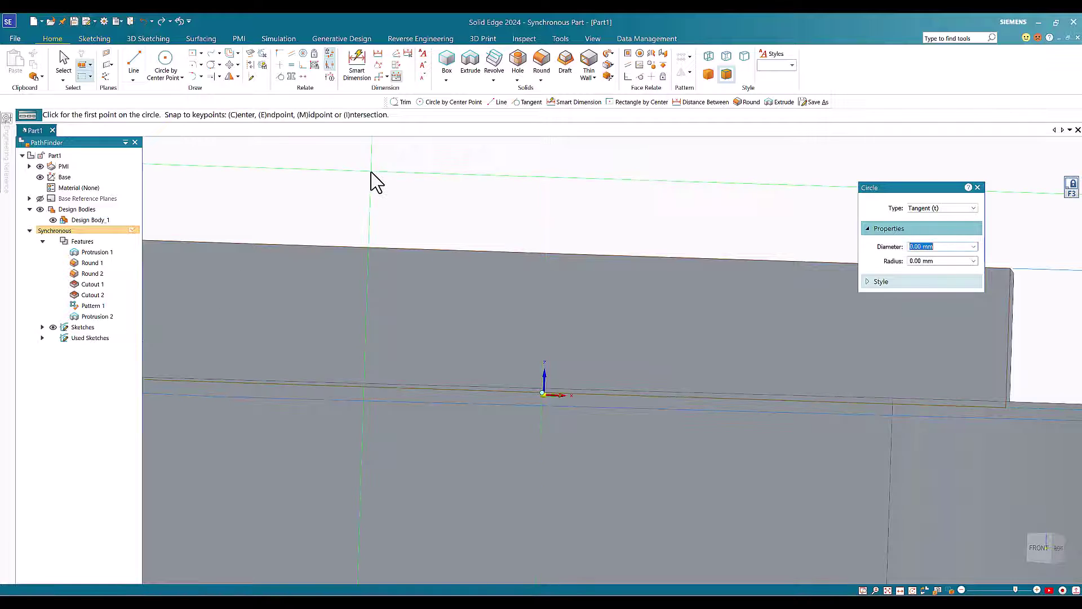
Step: Draw a 40 mm diameter tangent circle on the block's long front face, starting from the midpoint of the face's lower edge
click(543, 392)
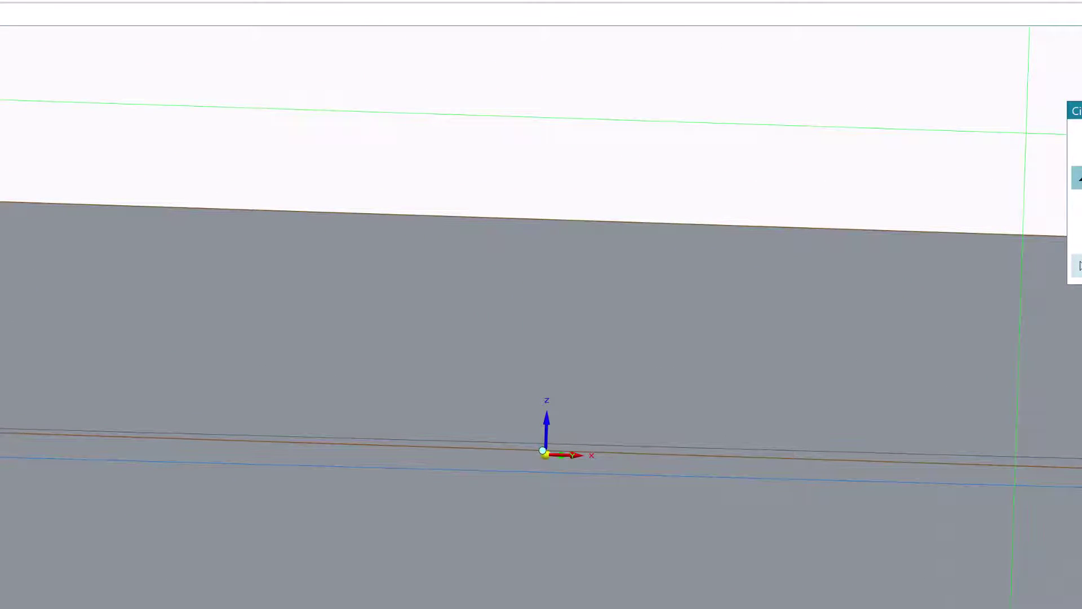
middle_drag(763, 133, 756, 101)
scroll(764, 105, down, 2)
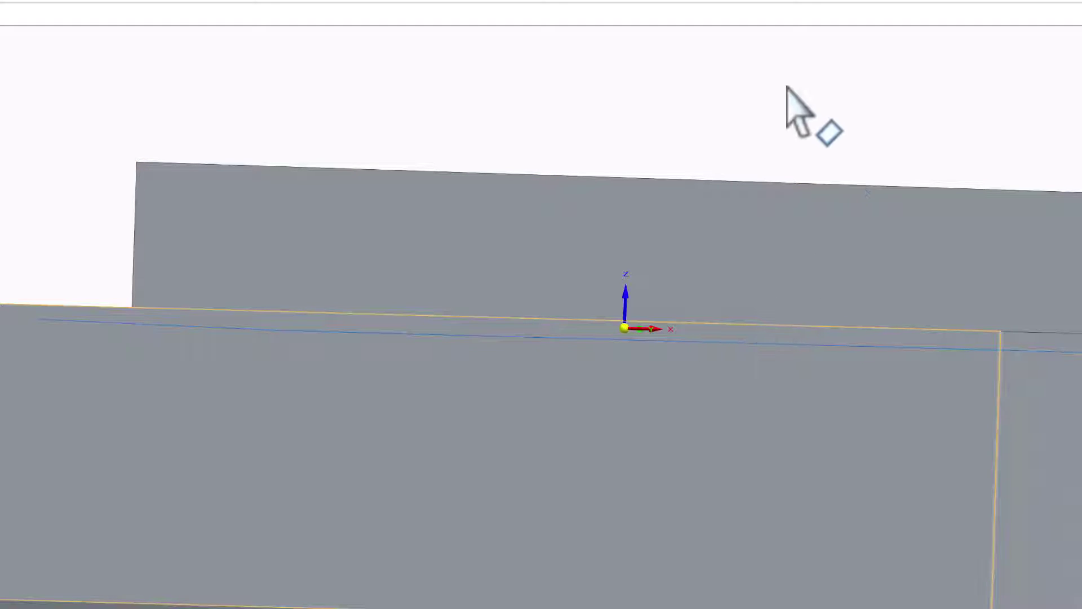
middle_drag(778, 79, 779, 76)
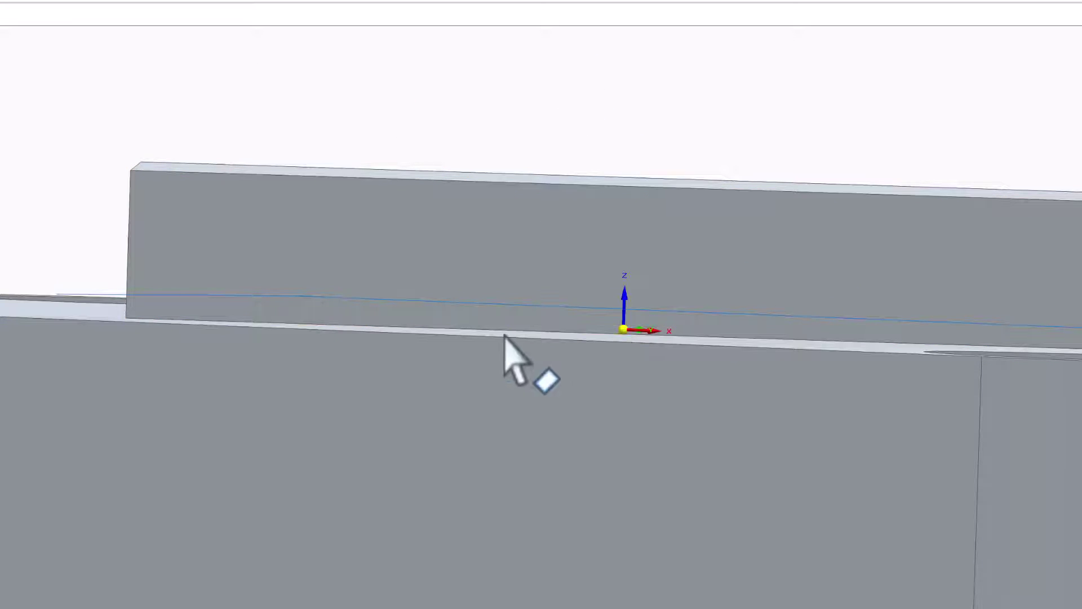
click(623, 331)
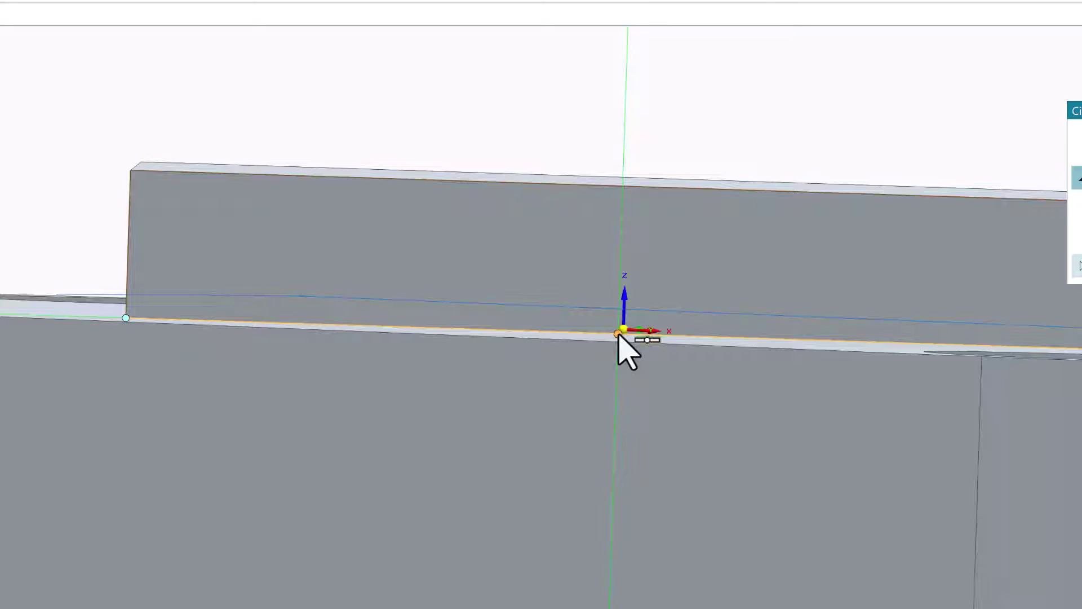
click(618, 334)
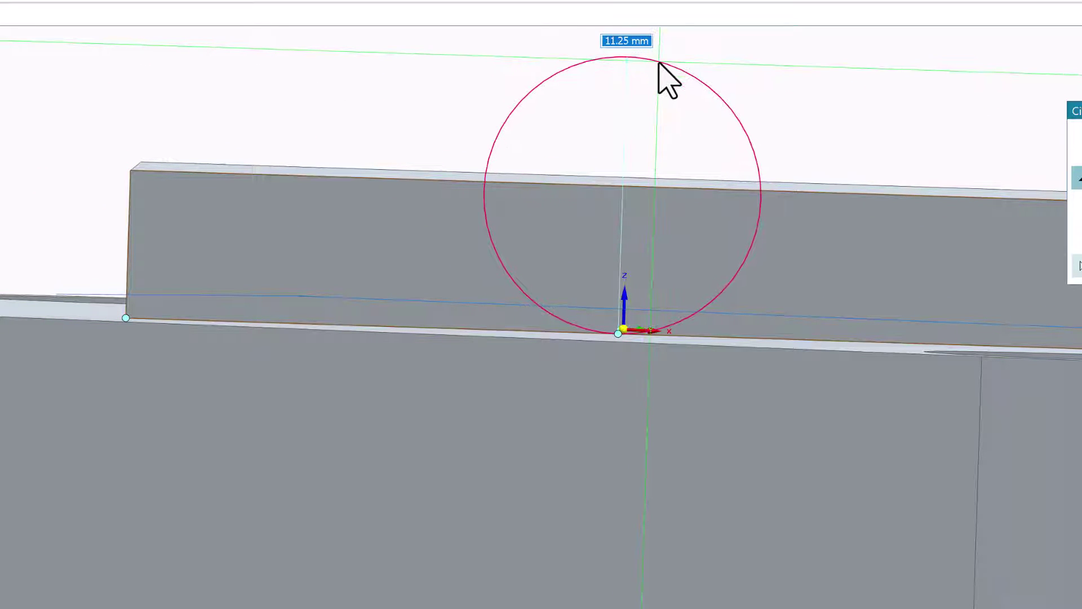
text(40)
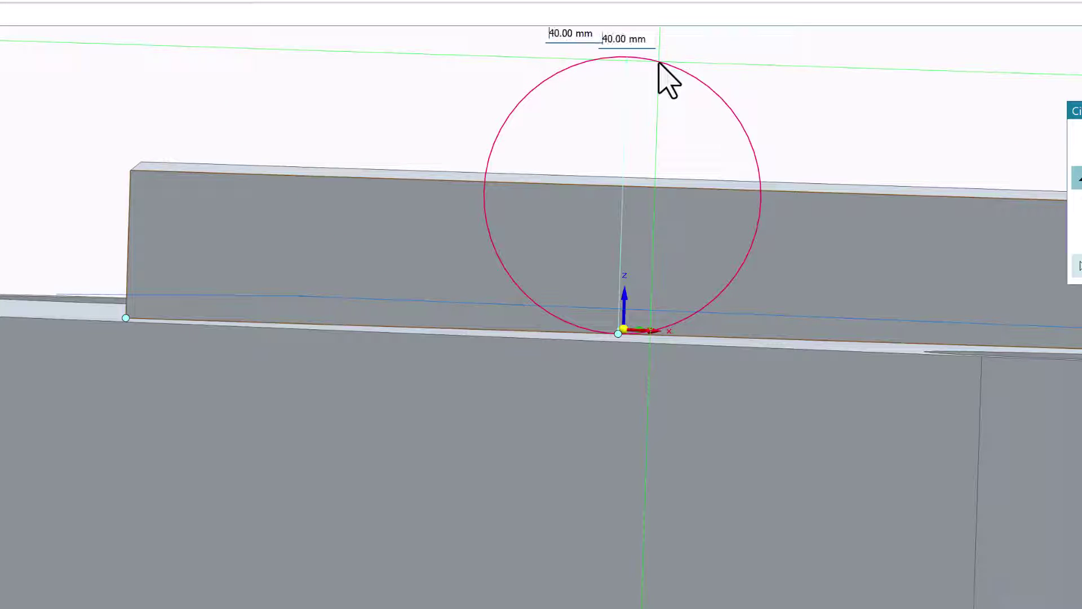
key(Tab)
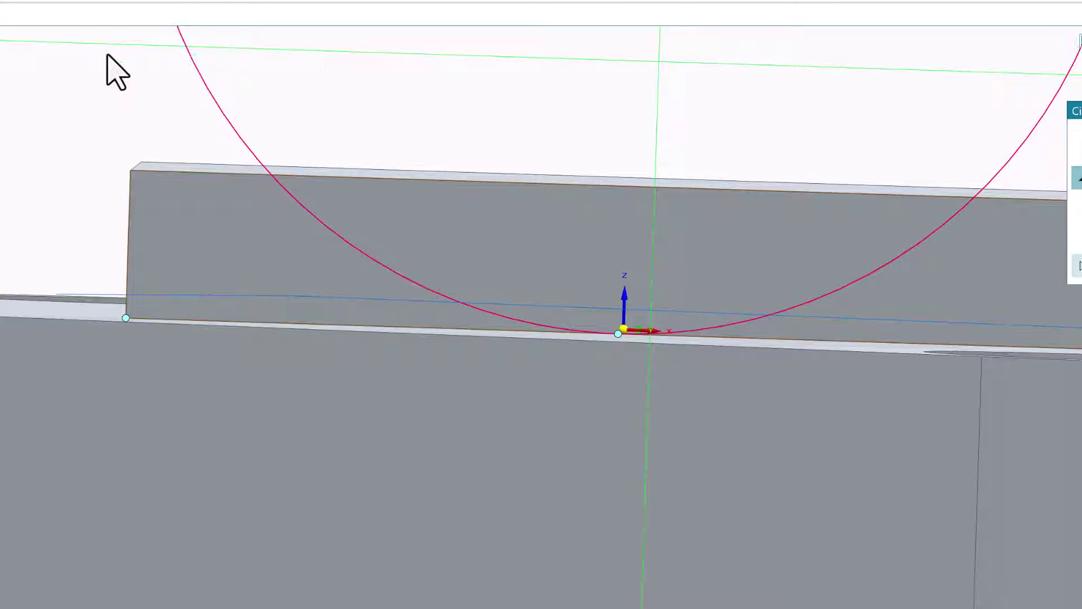
scroll(53, 114, down, 2)
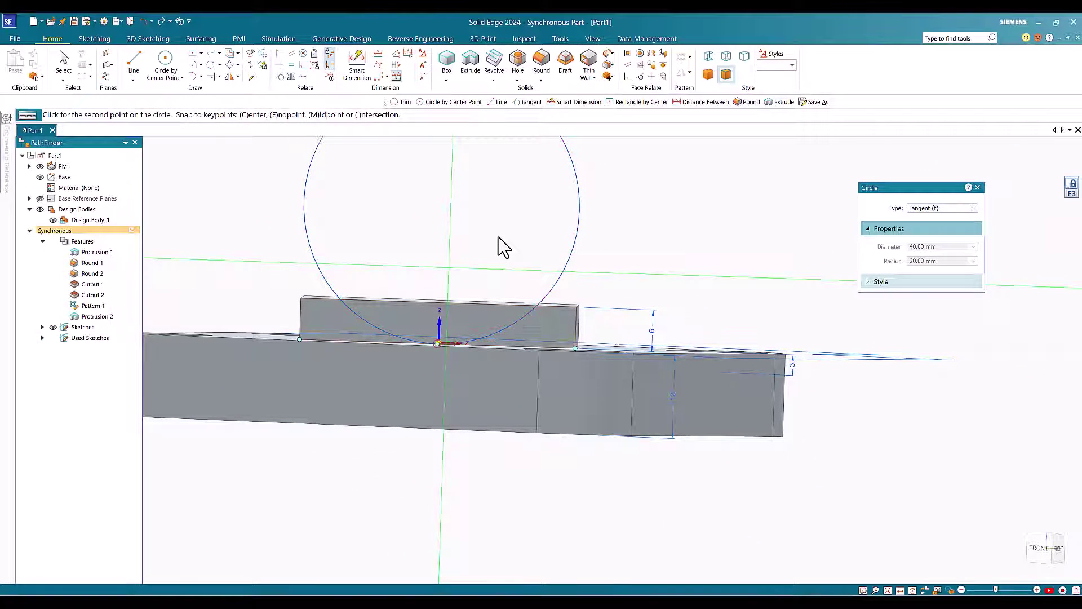
click(504, 246)
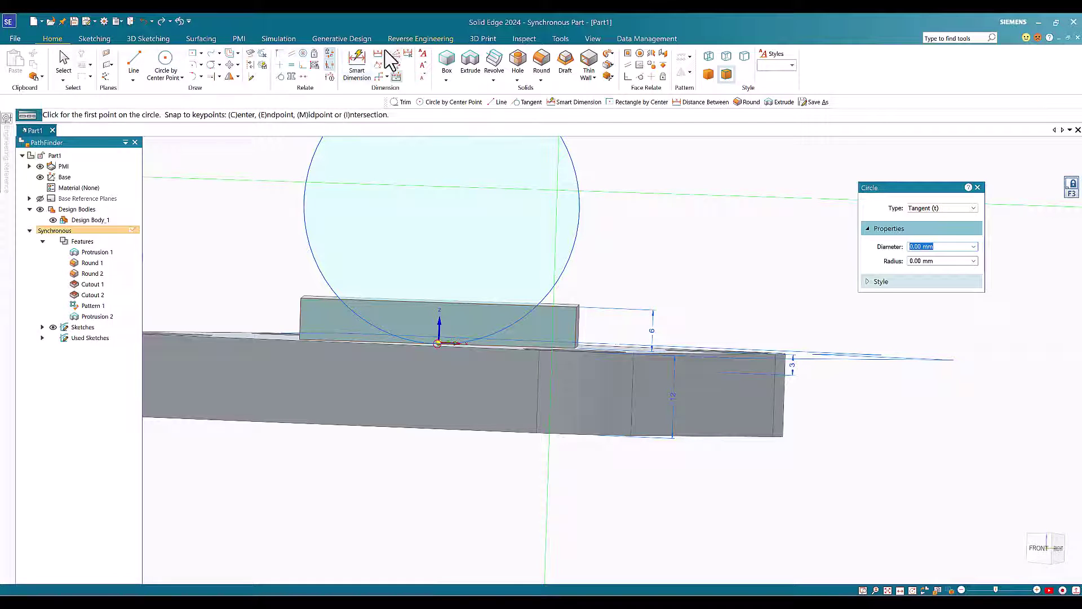
key(d)
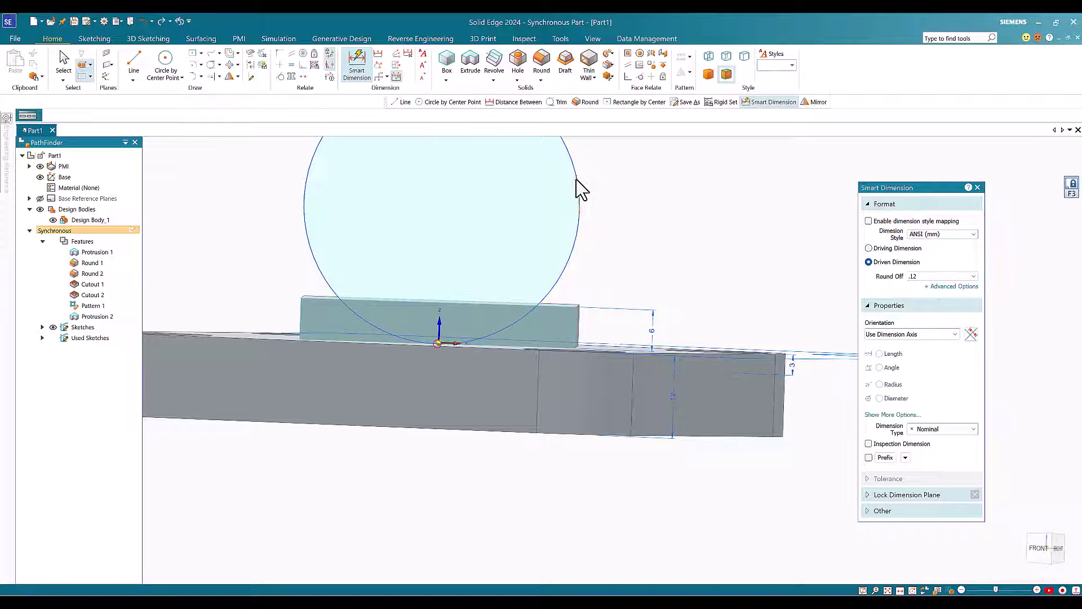
click(577, 180)
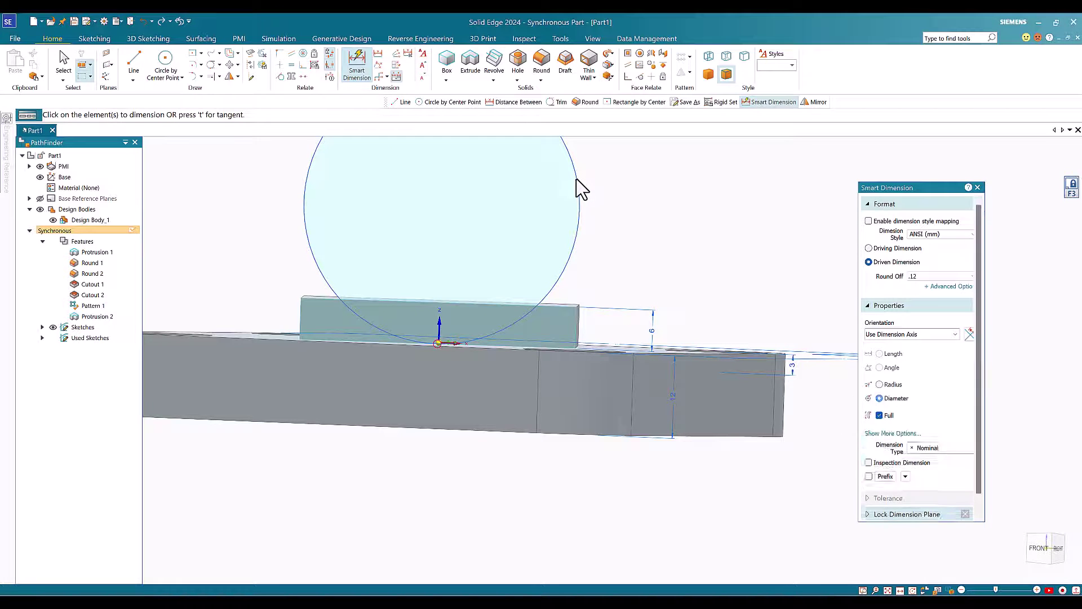
right_click(619, 175)
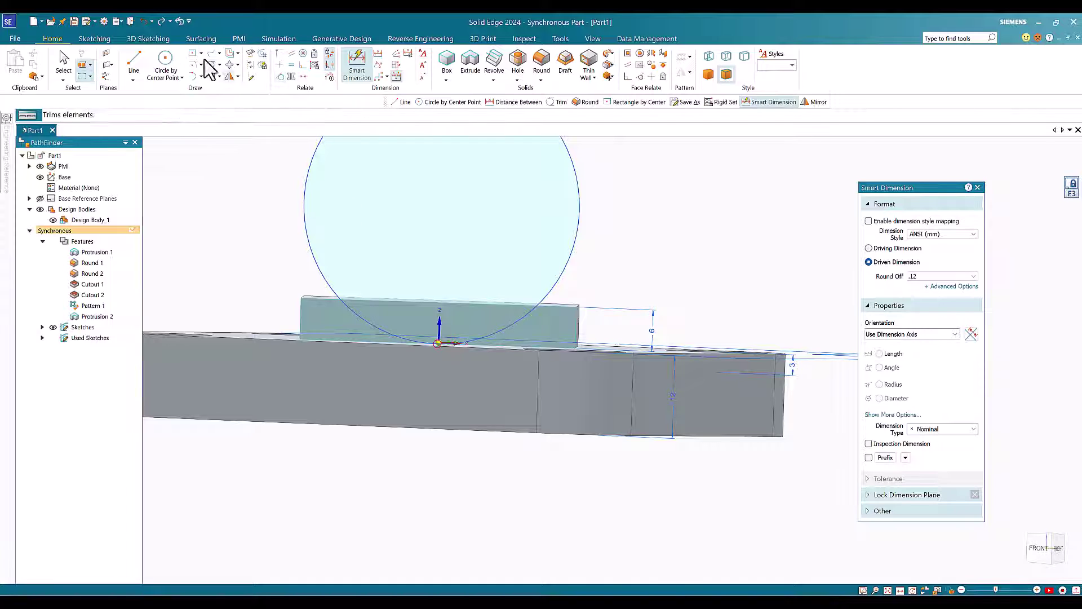
Step: Draw a 20 mm diameter circle concentric with the 40 mm circle
click(167, 76)
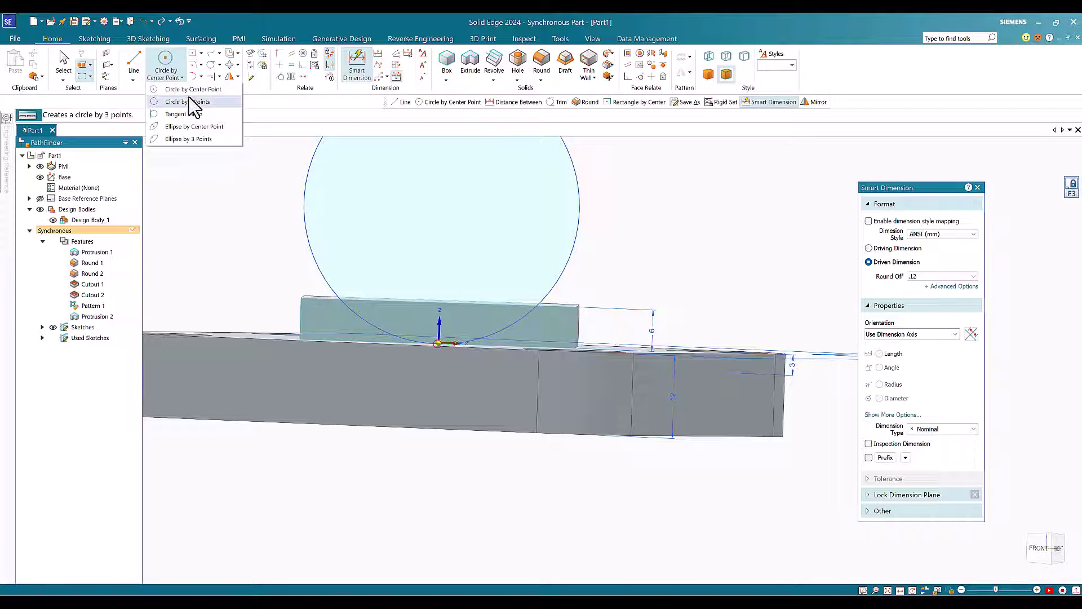
click(183, 89)
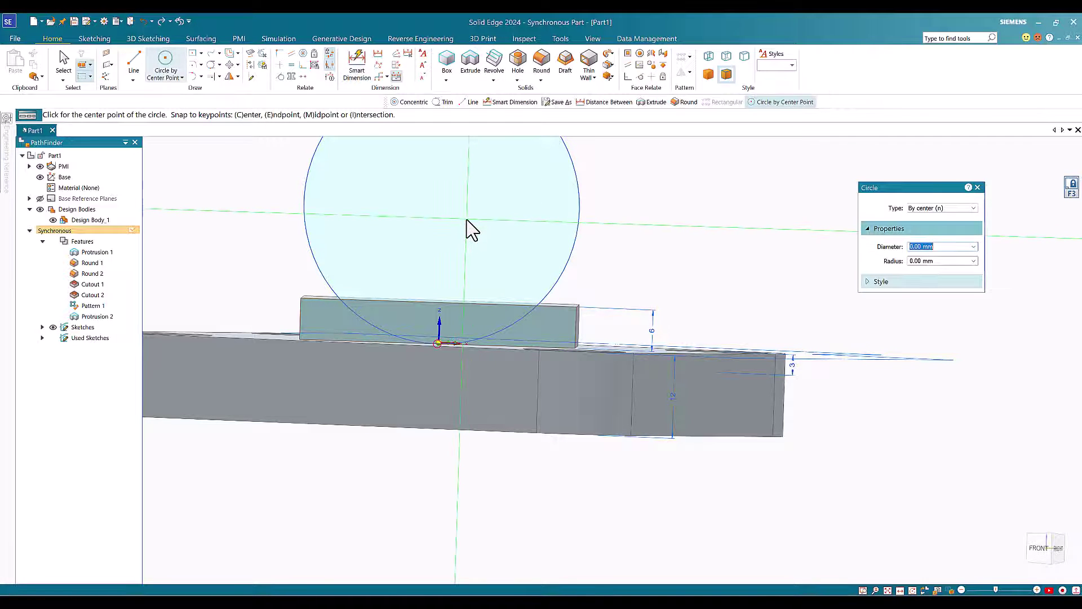
text(20)
key(Return)
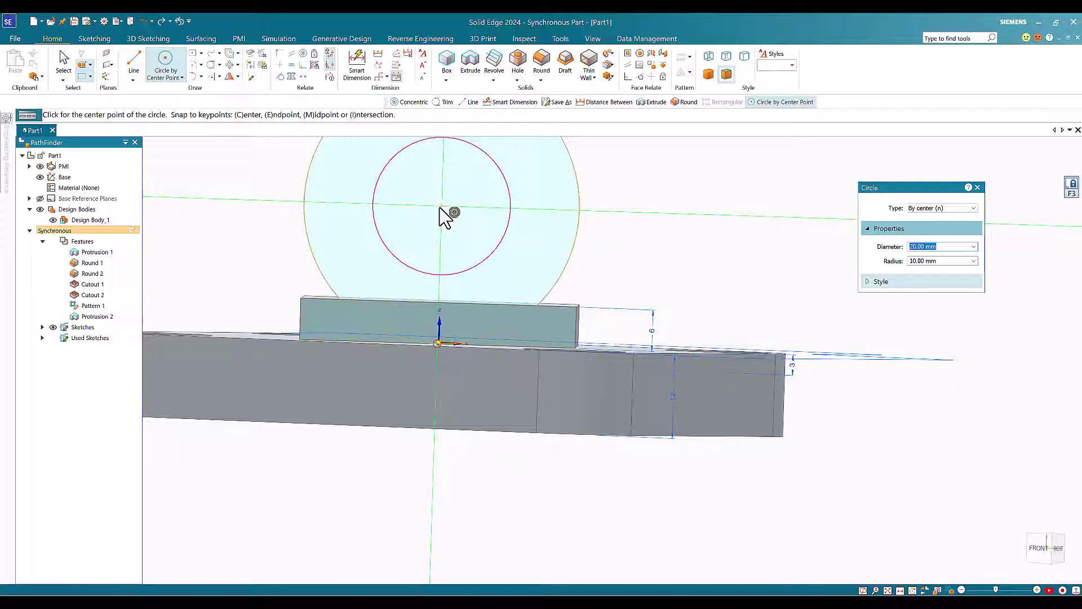
click(441, 206)
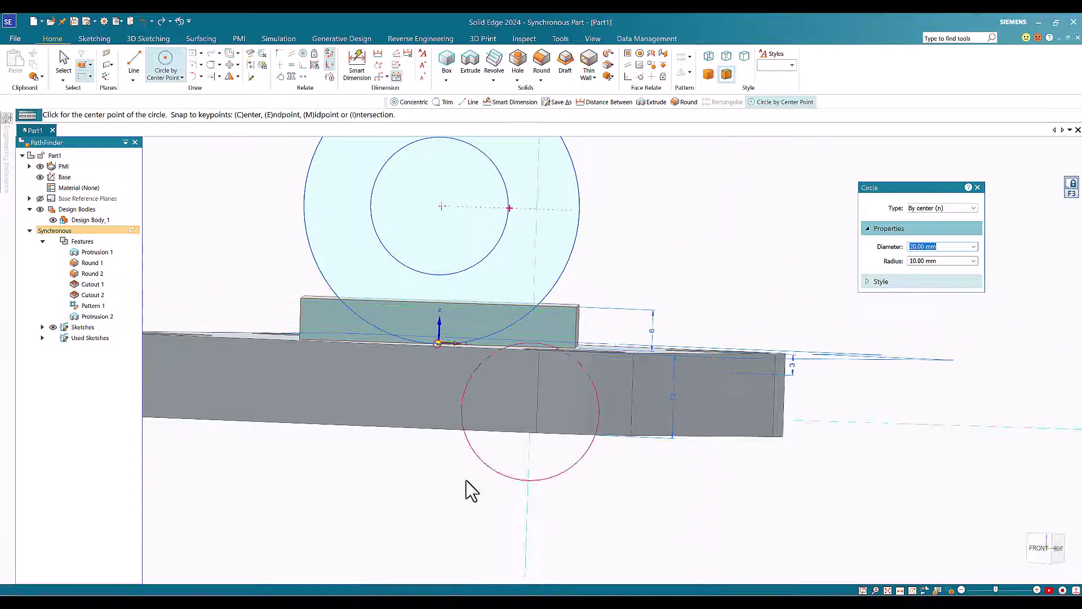
Step: Draw a 9 mm line inward along the block's top edge from the front face's right corner, continued by a 5 mm upright line
middle_drag(398, 527, 401, 519)
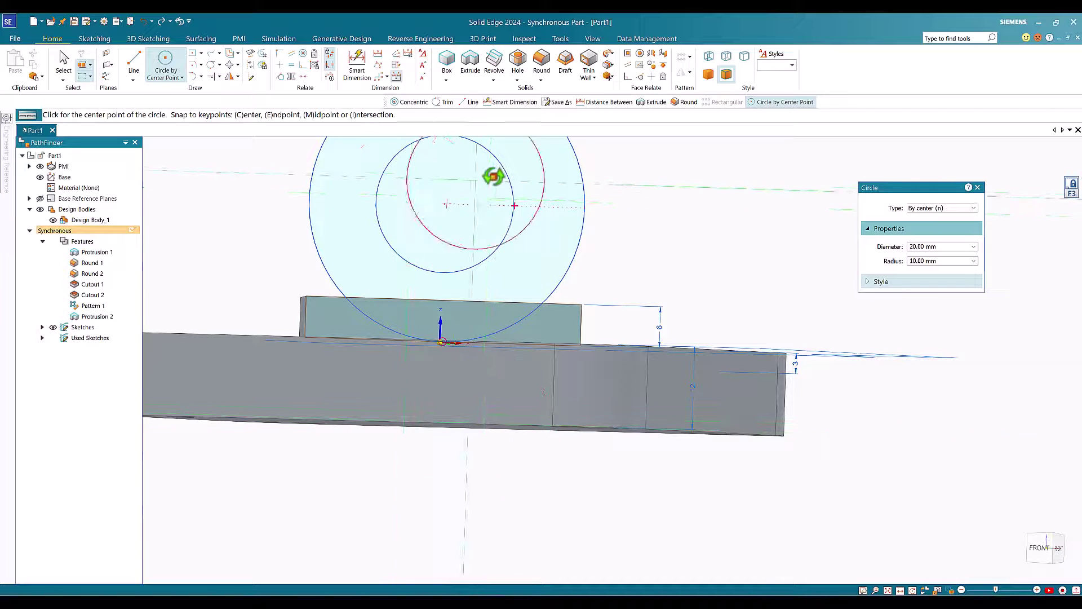
middle_drag(401, 464, 421, 463)
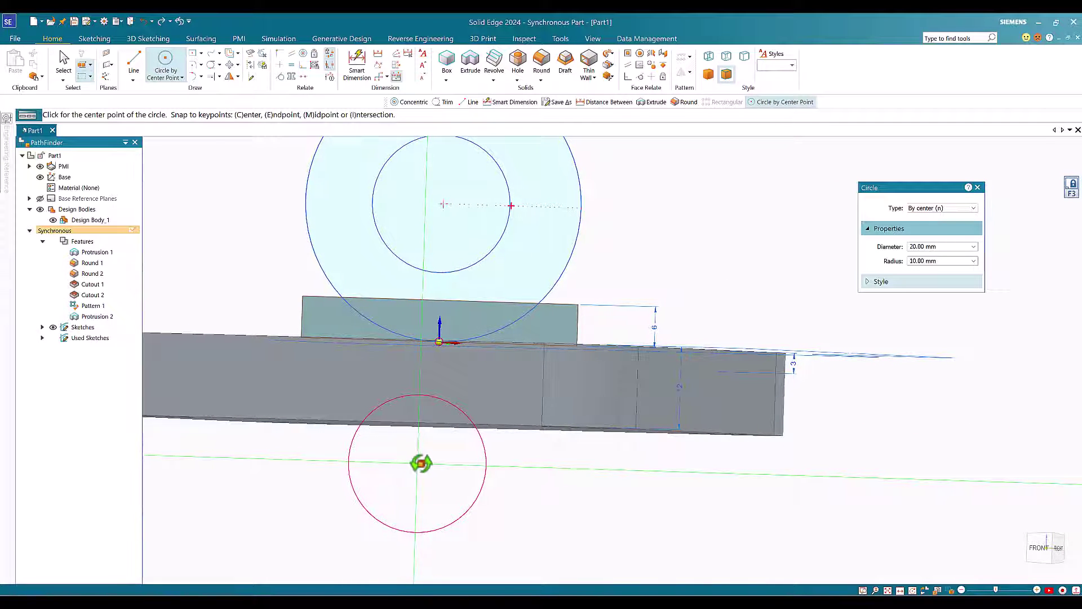
click(133, 63)
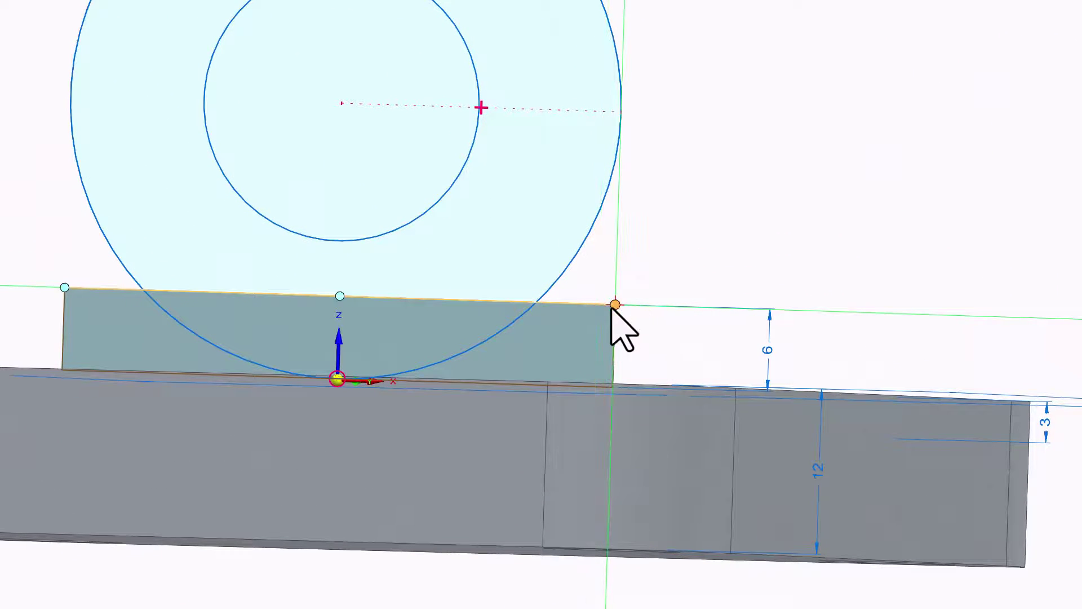
click(615, 304)
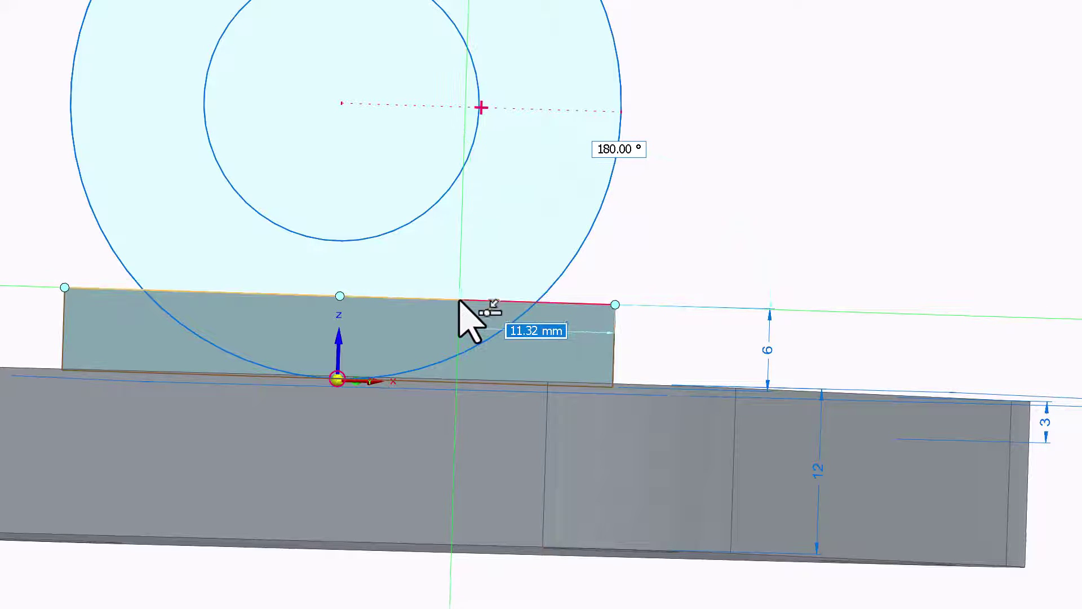
text(9)
key(Tab)
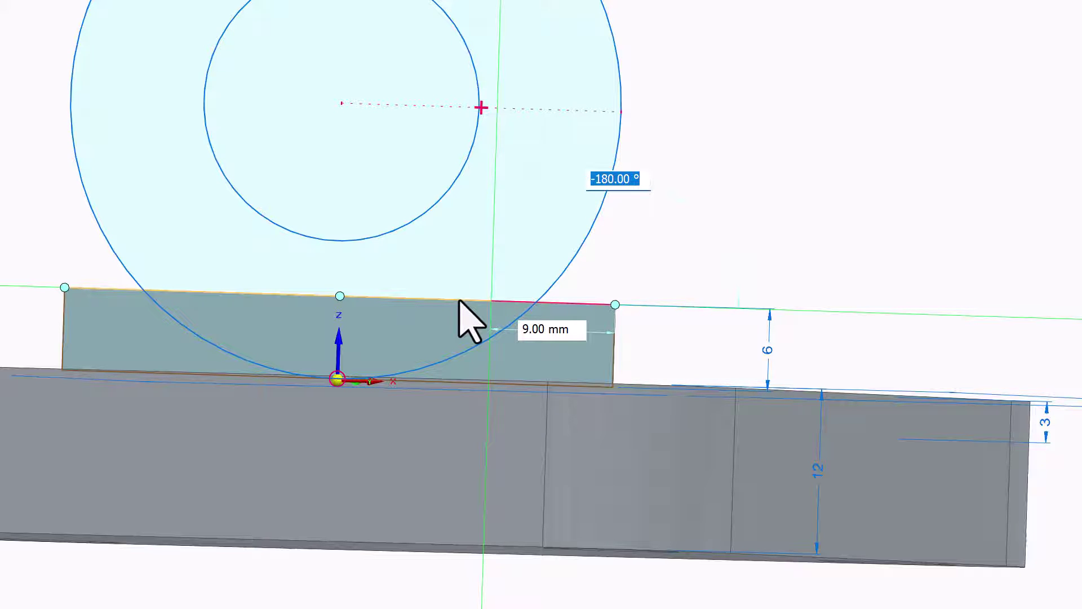
key(Return)
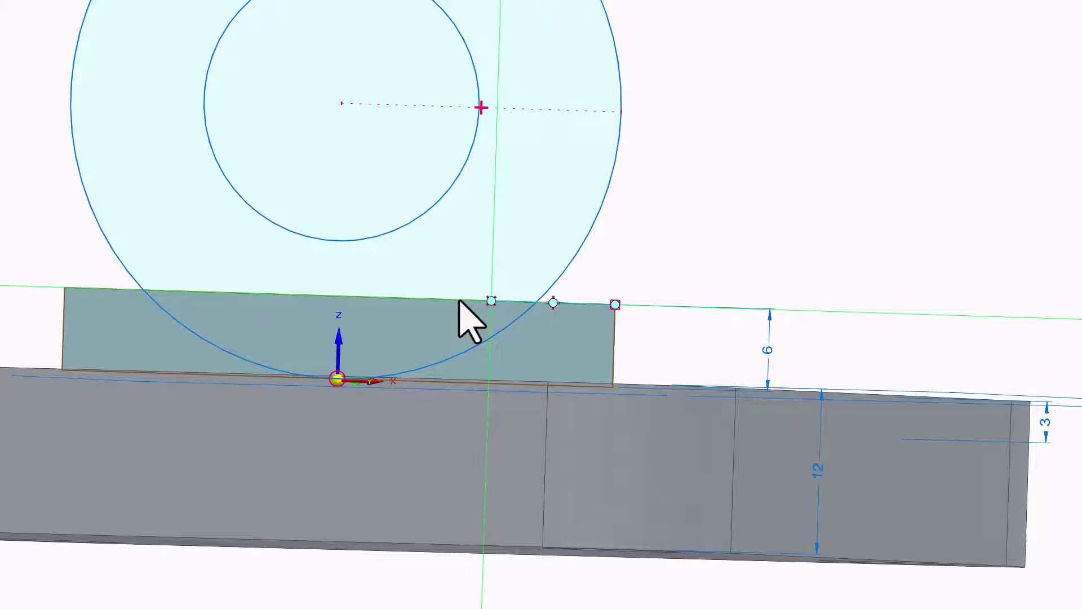
click(491, 300)
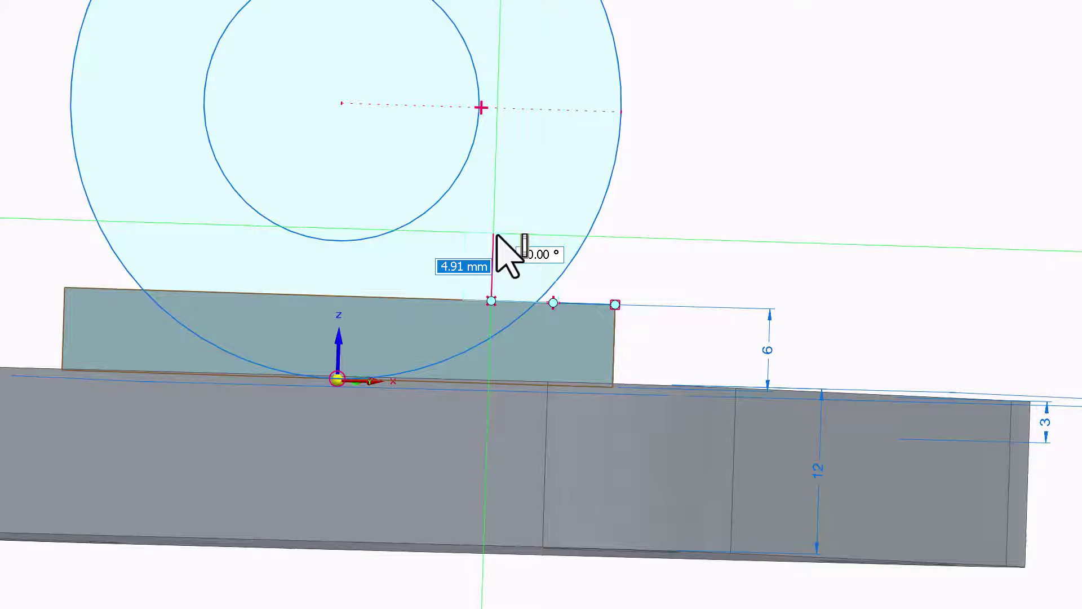
text(5)
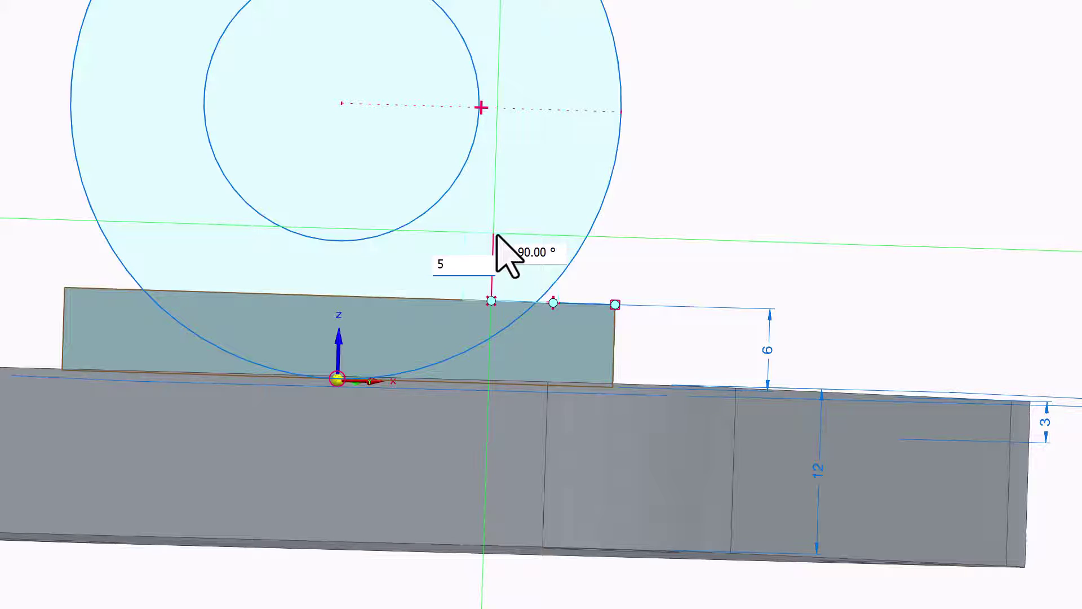
key(Return)
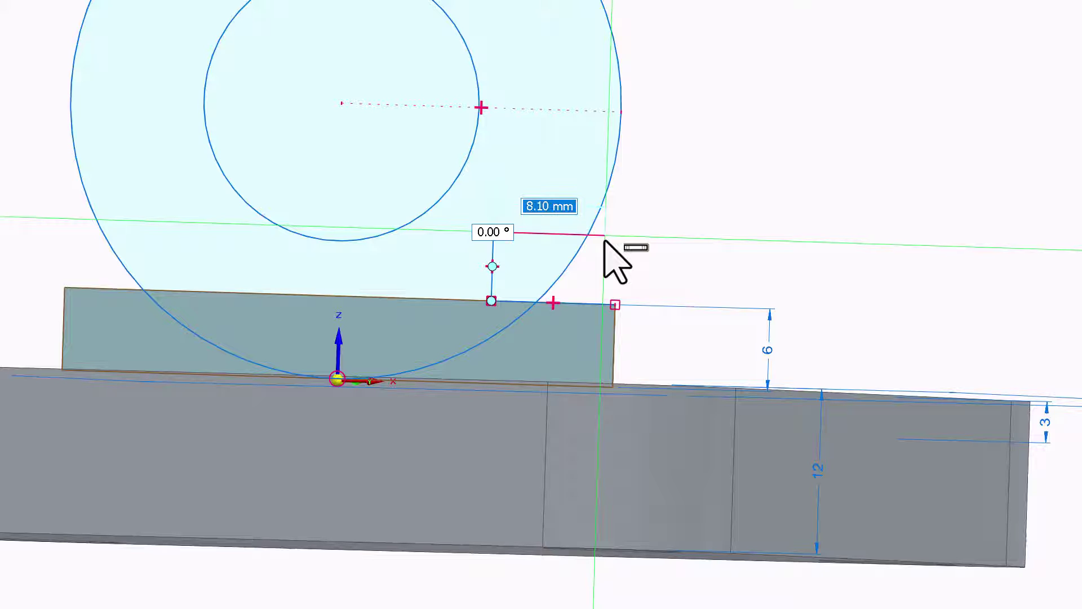
Step: Draw a horizontal line about 8 mm long outward across the outer circle and trim the excess line end and arc to form a notch
key(Tab)
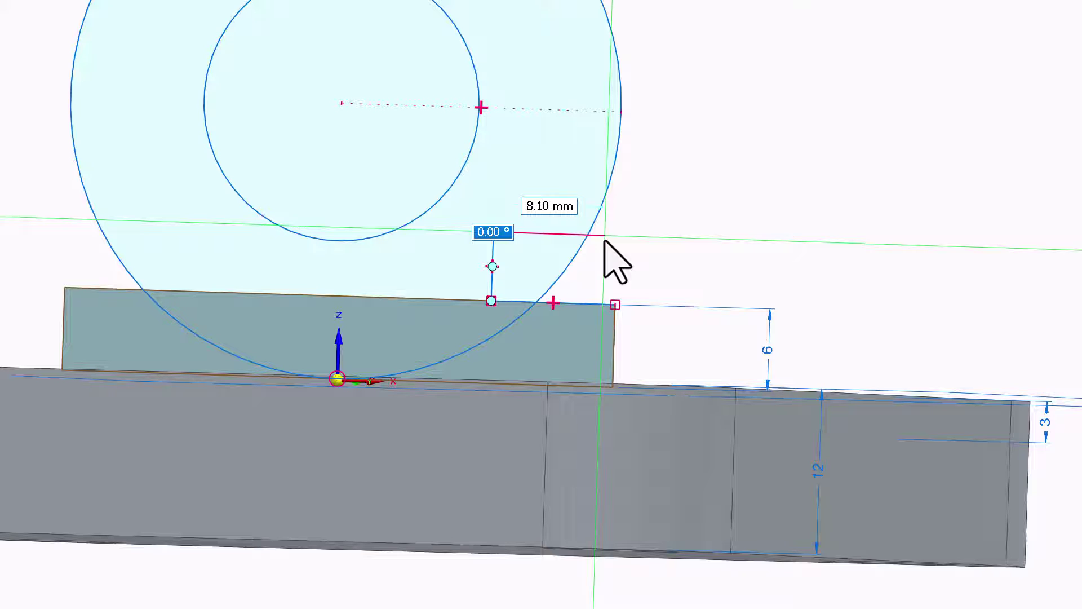
key(Return)
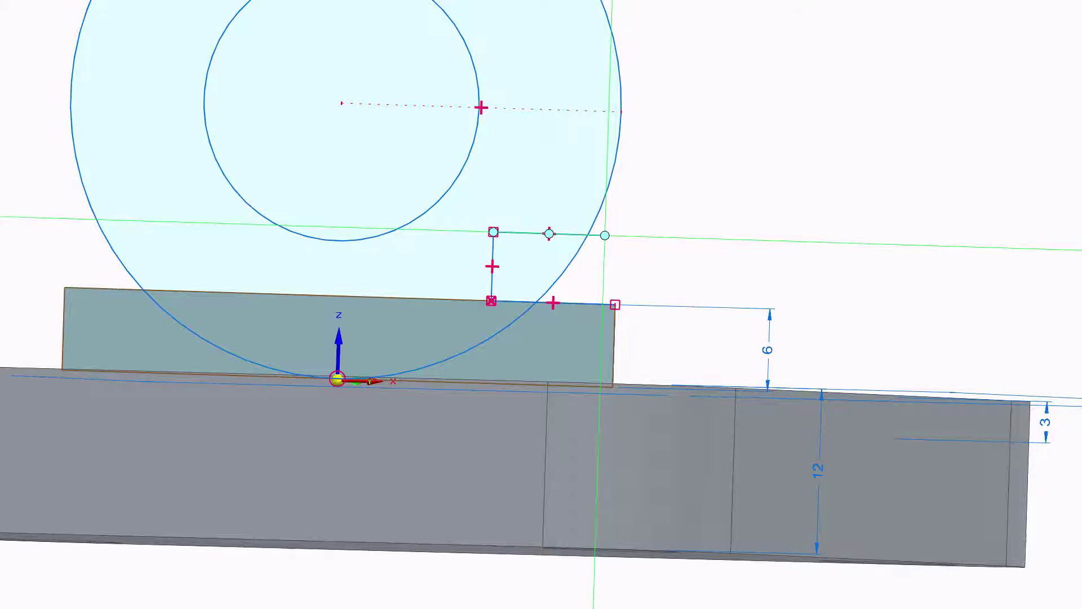
click(604, 235)
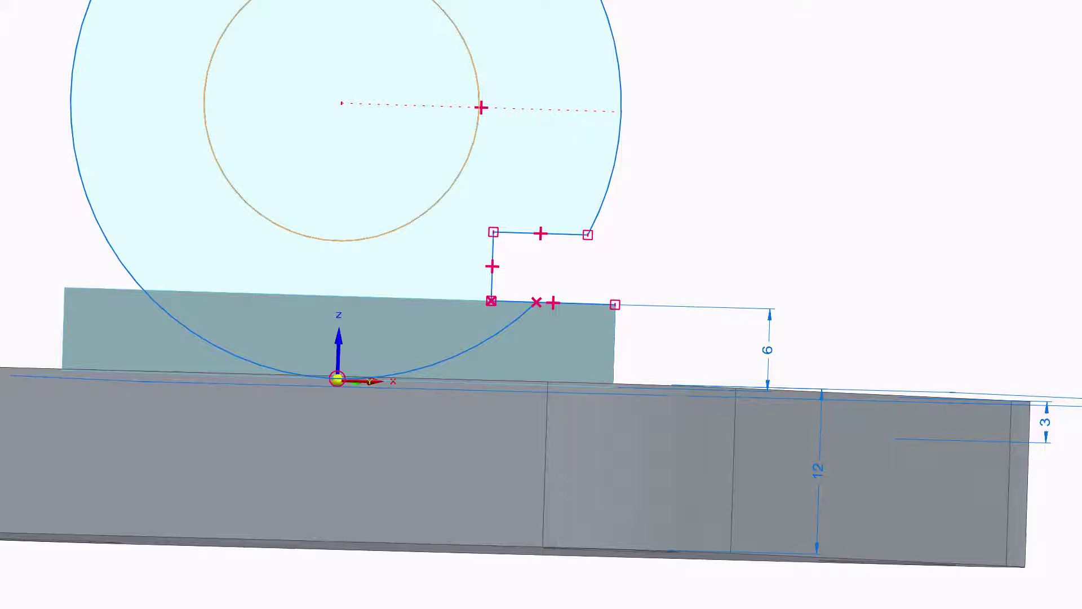
Step: Mirror a copy of the three notch lines about the vertical centreline through the origin and the circle centre
click(230, 77)
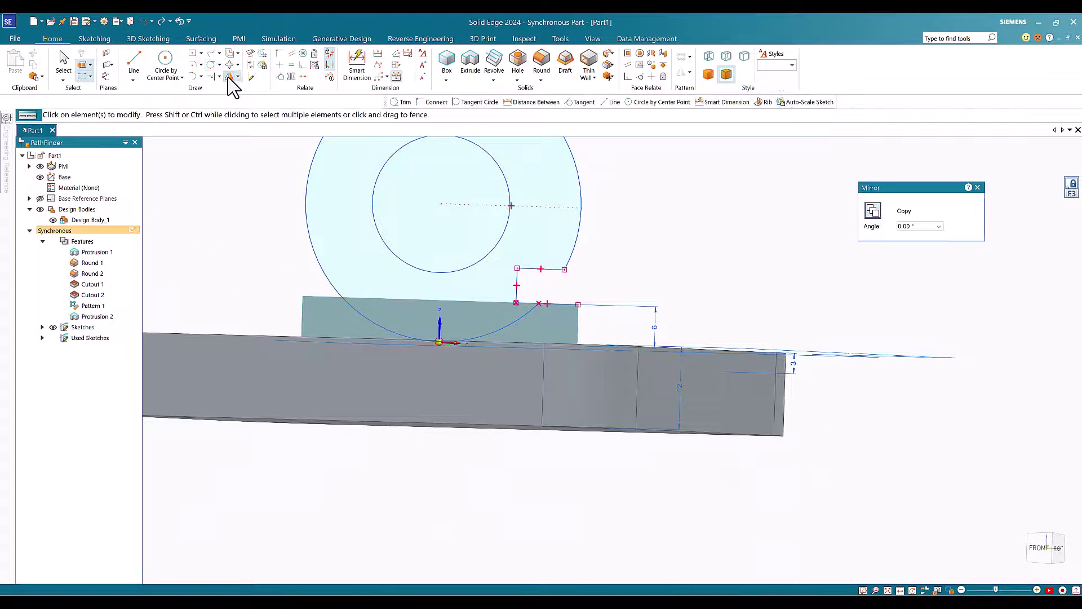
click(64, 63)
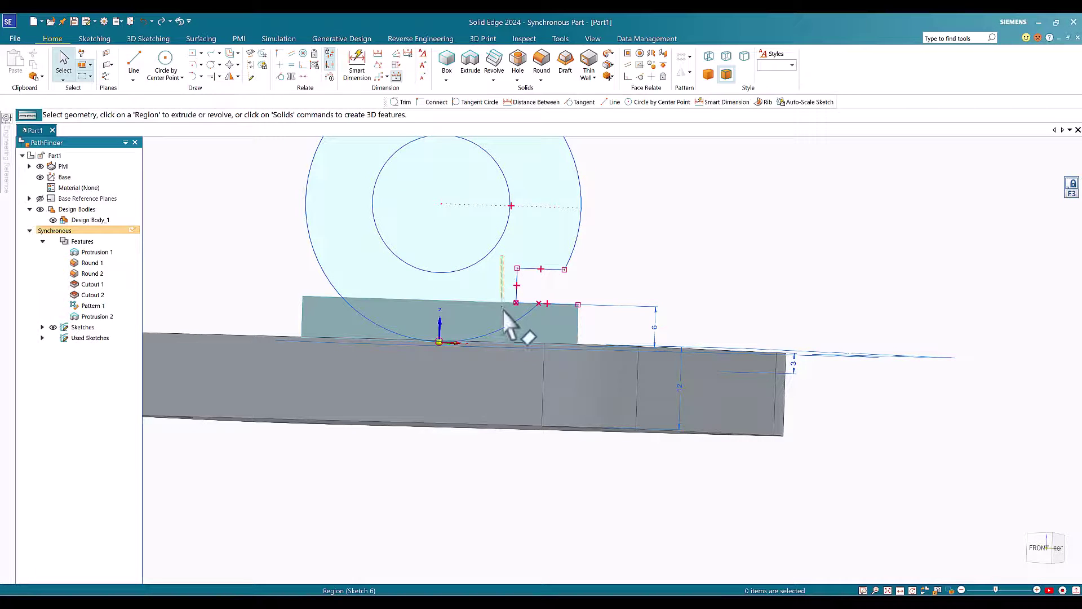
drag(526, 332, 597, 322)
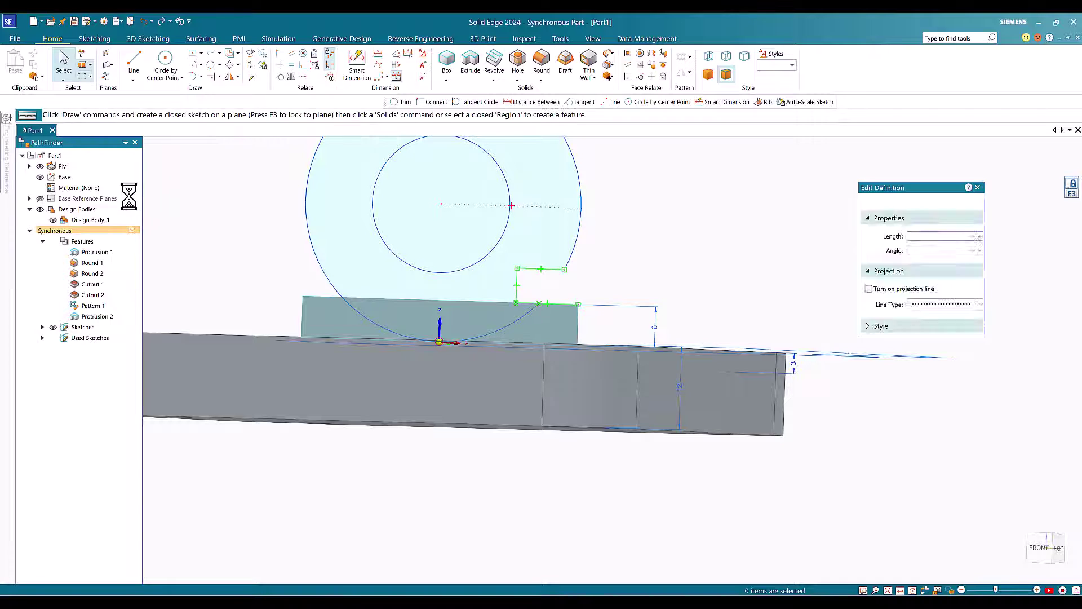
click(229, 76)
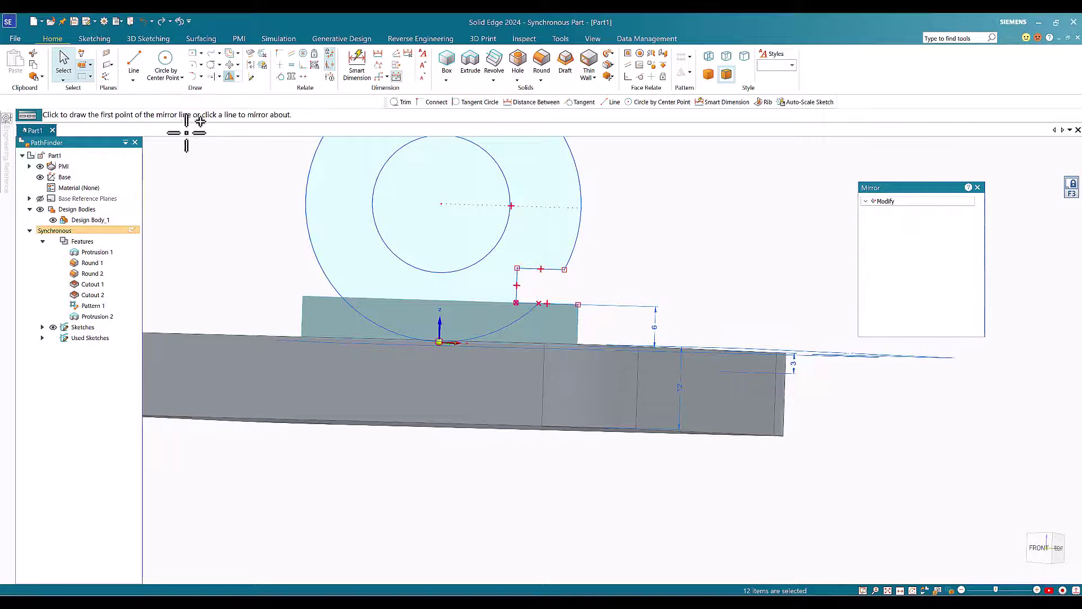
click(439, 338)
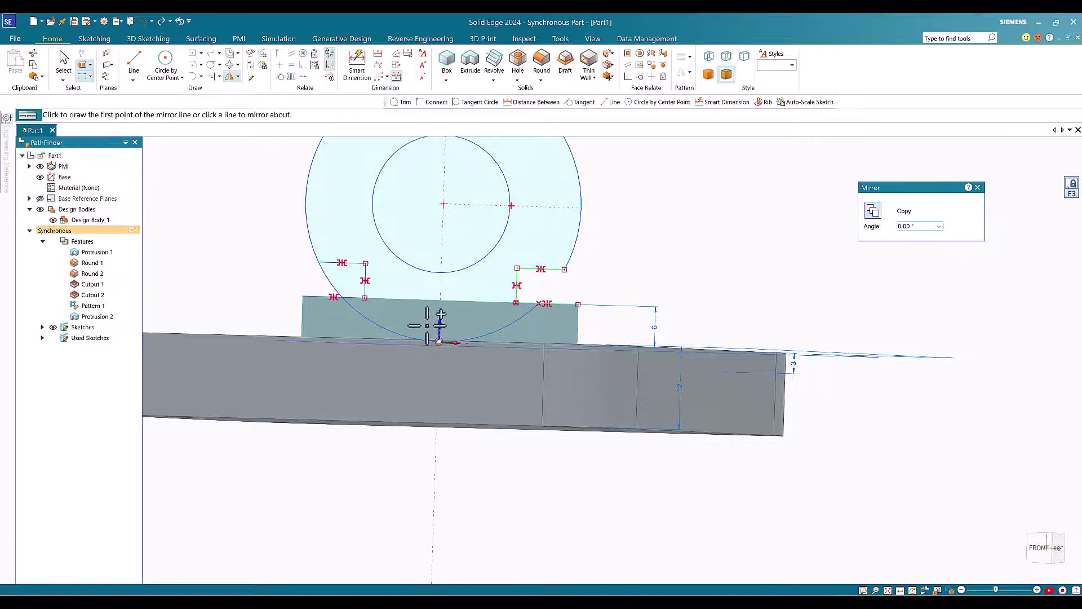